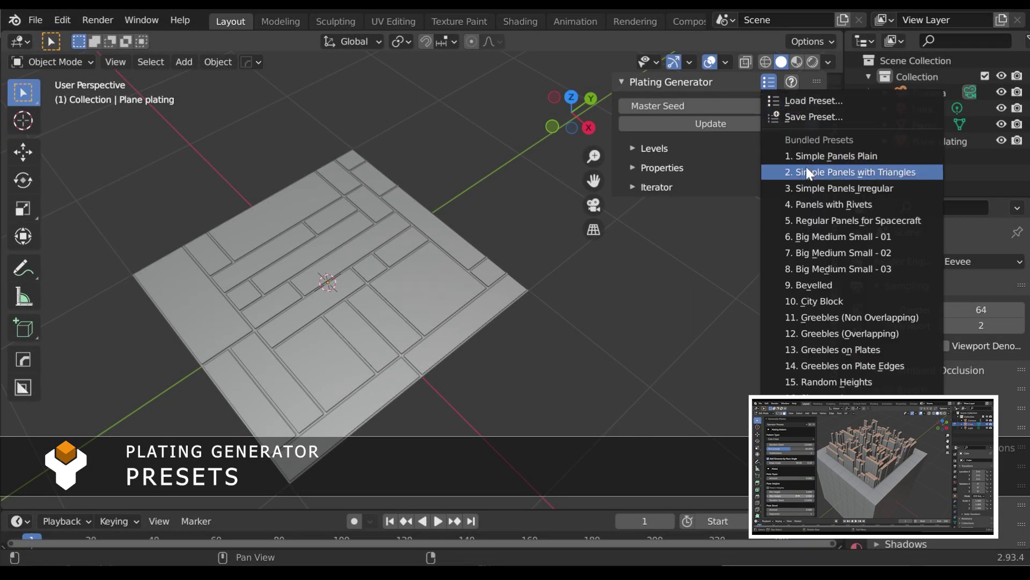
- Apply Simple Panels with Triangles, Irregular, Panels with Rivets, Big Medium Small - 03, then City Block to the plane
{"action": "left_click", "coordinate": [806, 168]}
{"action": "left_click", "coordinate": [769, 82]}
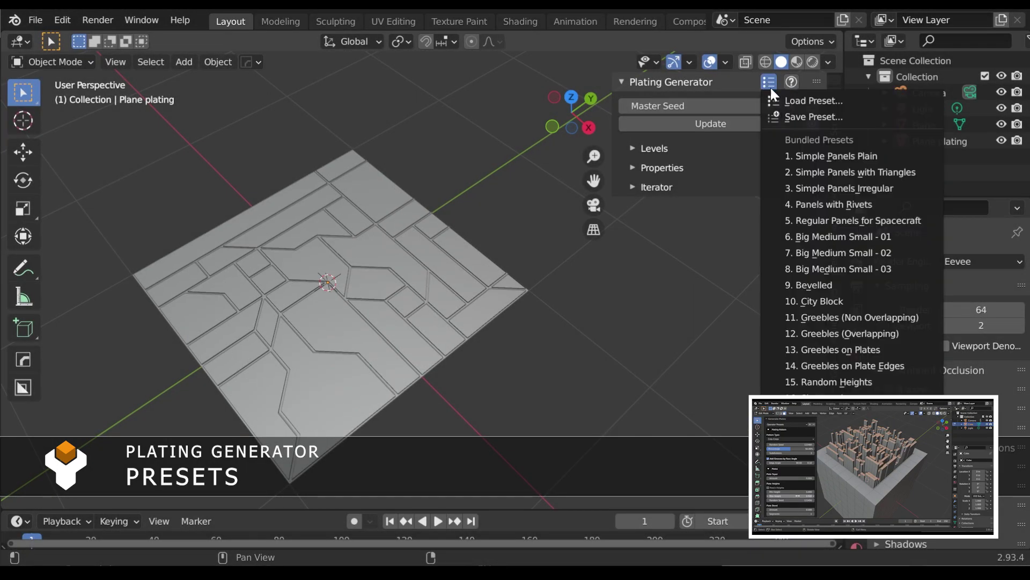
{"action": "left_click", "coordinate": [808, 187]}
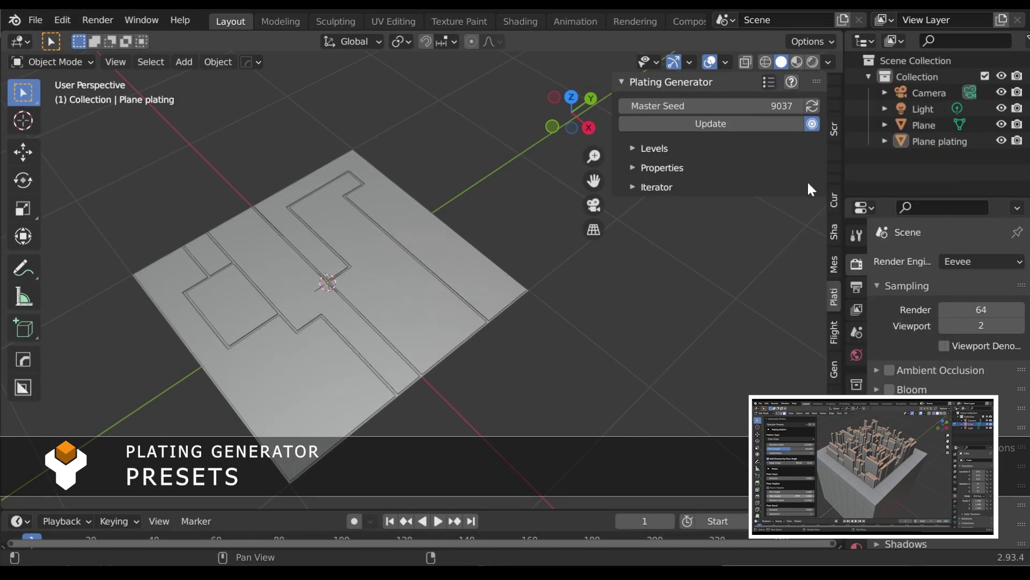
{"action": "left_click", "coordinate": [768, 83]}
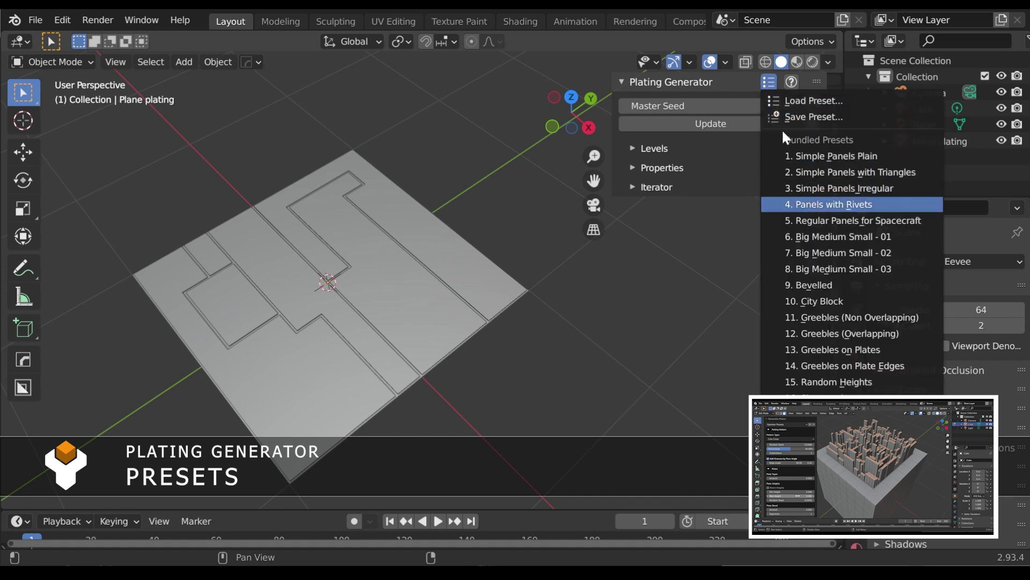
{"action": "left_click", "coordinate": [765, 83]}
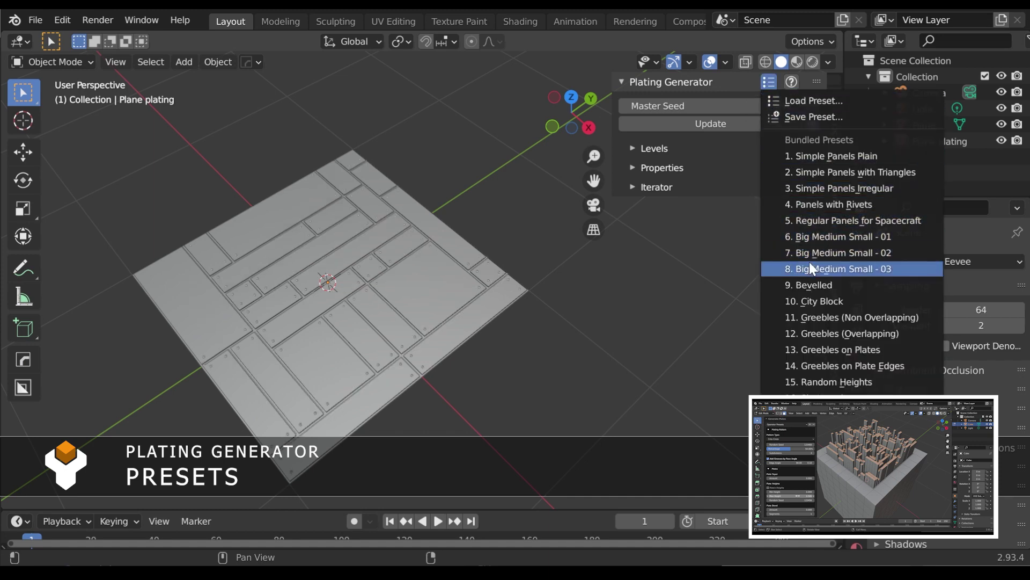
{"action": "left_click", "coordinate": [763, 82]}
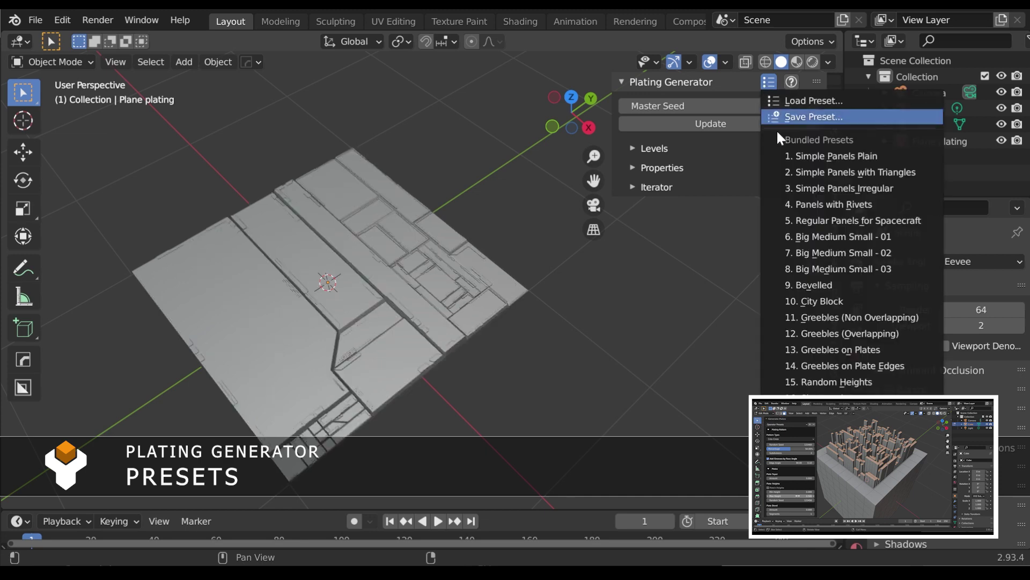
{"action": "left_click", "coordinate": [817, 302]}
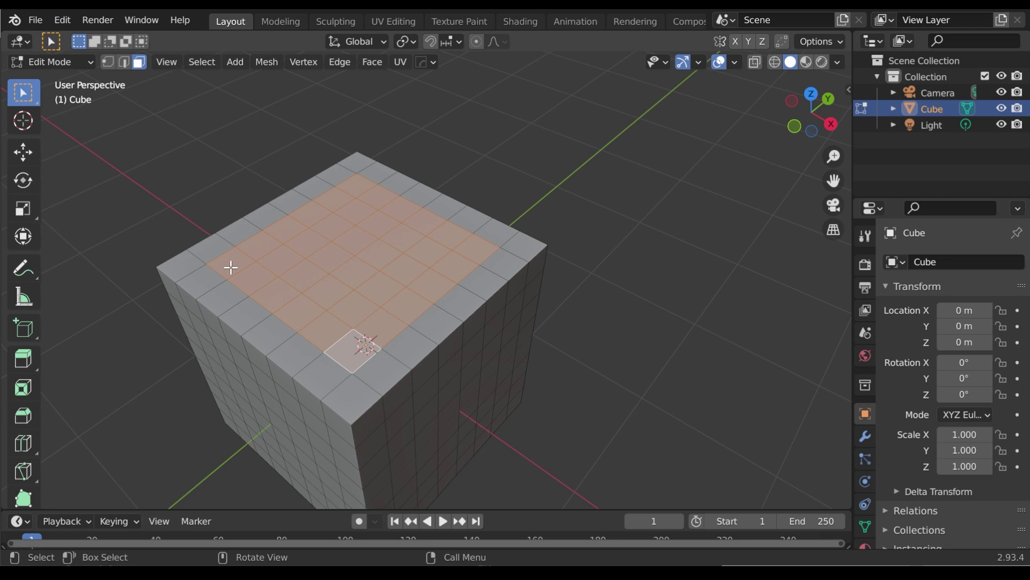
- Bring up the selected faces' Plating Generator > Add Preset: submenu to reach 15. Random Heights
{"action": "right_click", "coordinate": [104, 114]}
{"action": "mouse_move", "coordinate": [123, 379]}
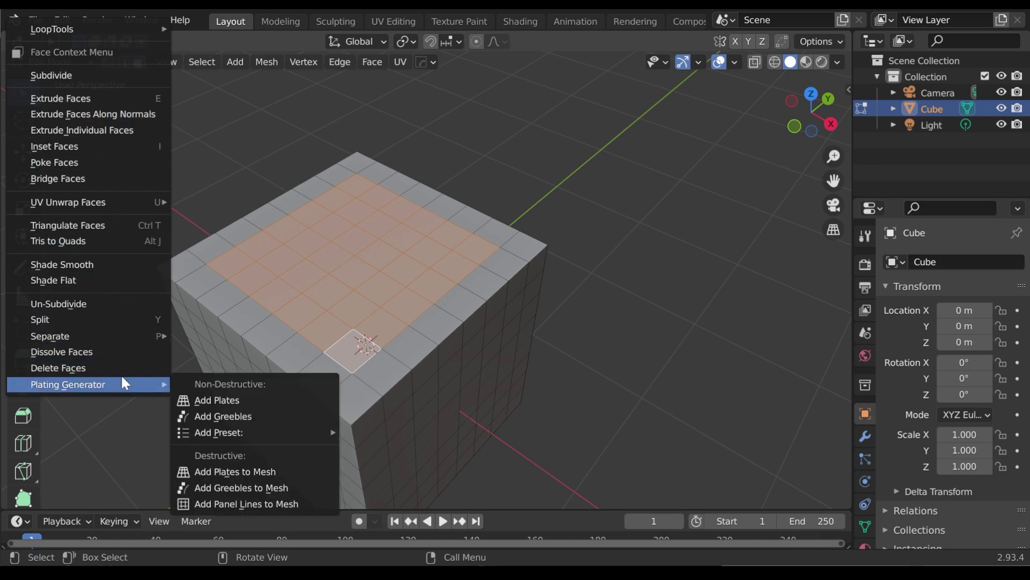
{"action": "mouse_move", "coordinate": [248, 433]}
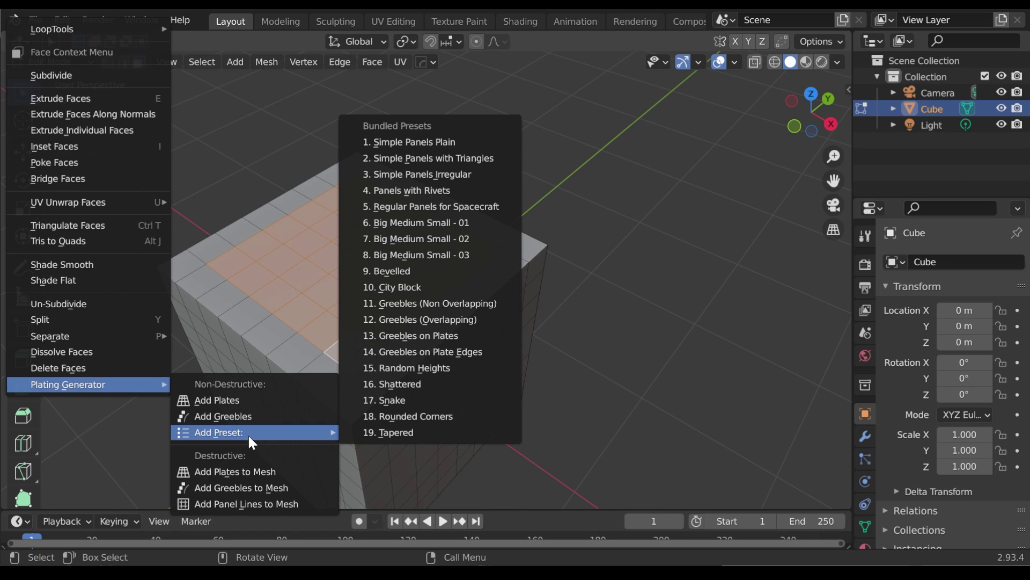
- Plate the top faces with the Random Heights preset and show the Plating Generator sidebar tab
{"action": "left_click", "coordinate": [457, 373]}
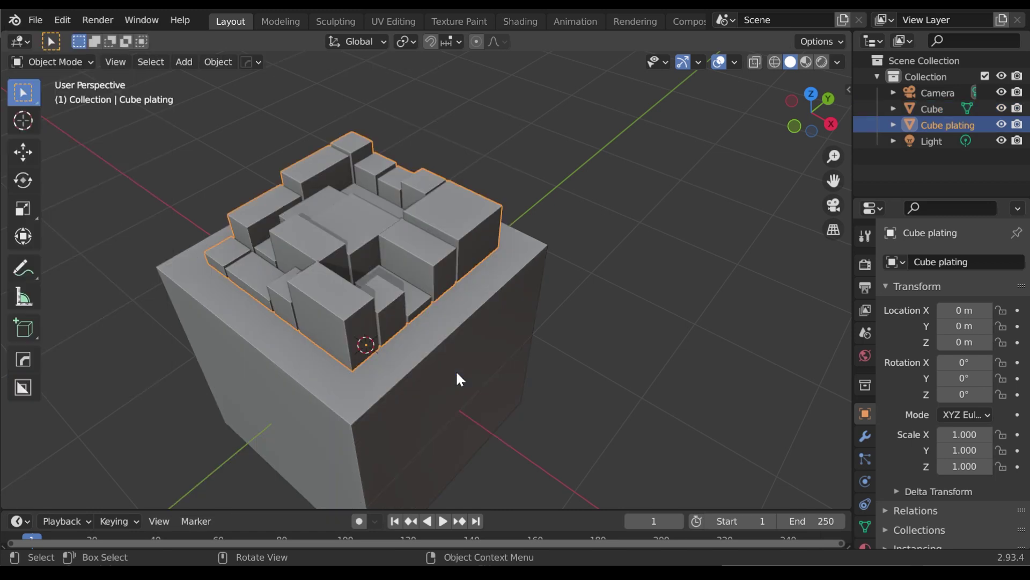
{"action": "key", "text": "n"}
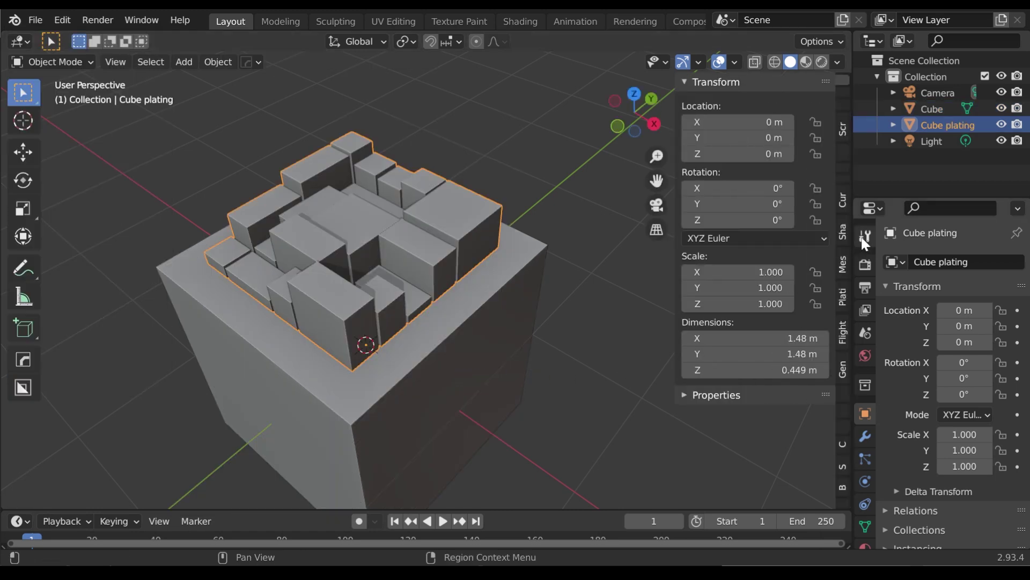
{"action": "left_click", "coordinate": [843, 295]}
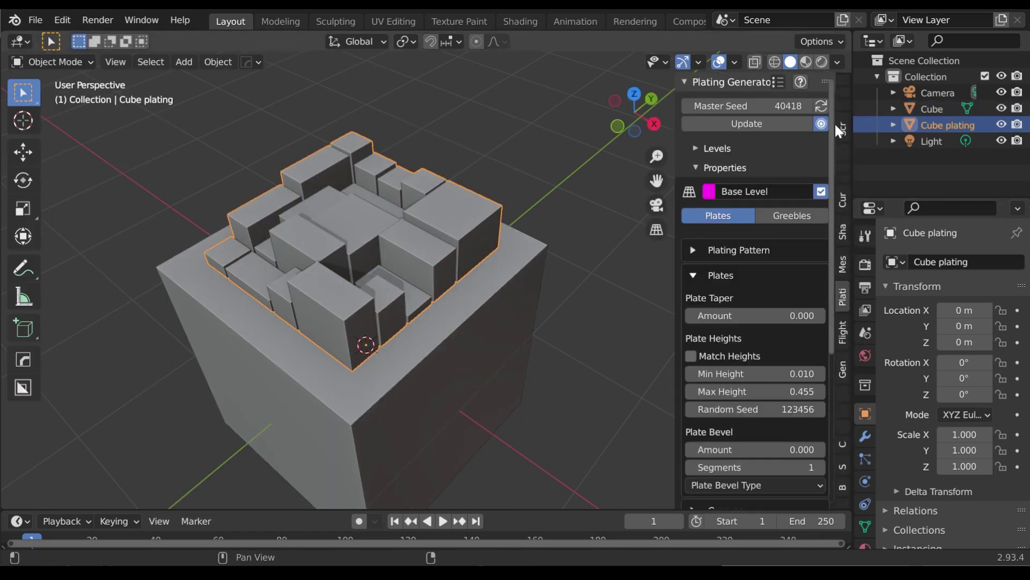
- Reroll the master seed to 66086 and widen the plating settings sidebar
{"action": "left_click", "coordinate": [824, 108]}
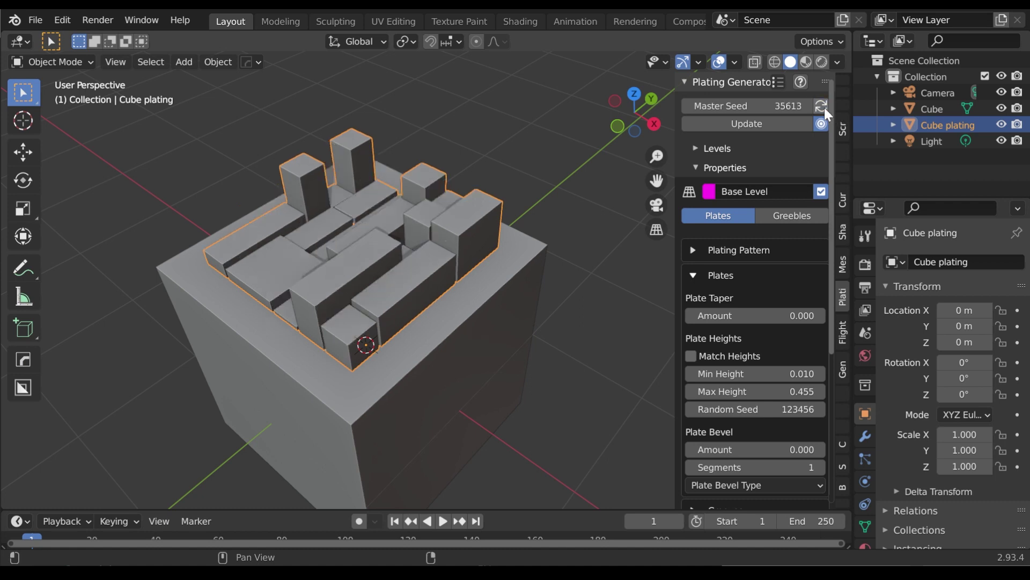
{"action": "left_click", "coordinate": [825, 108]}
{"action": "left_click", "coordinate": [824, 109]}
{"action": "left_click", "coordinate": [824, 108]}
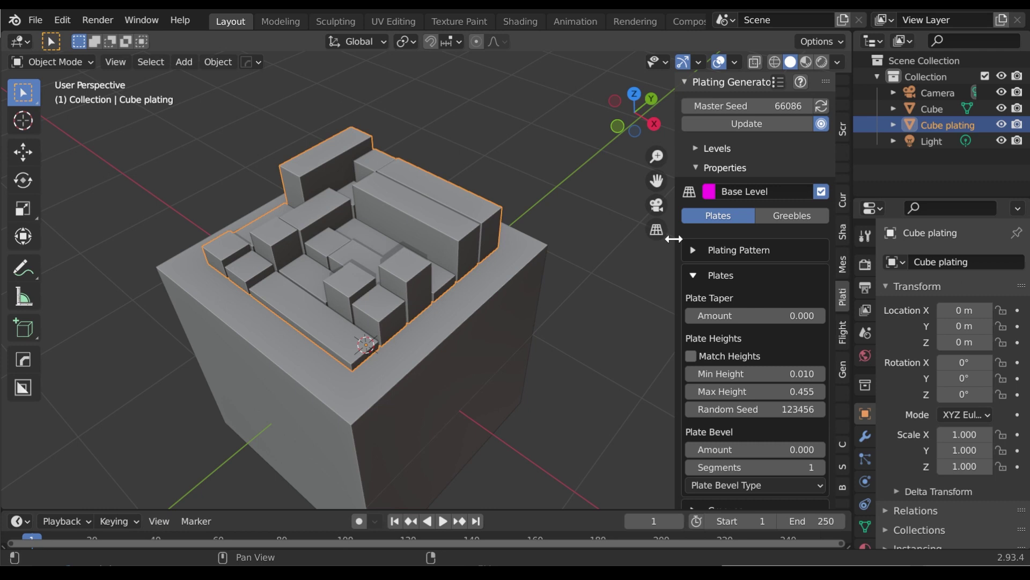
{"action": "left_click_drag", "start_coordinate": [676, 239], "coordinate": [590, 239]}
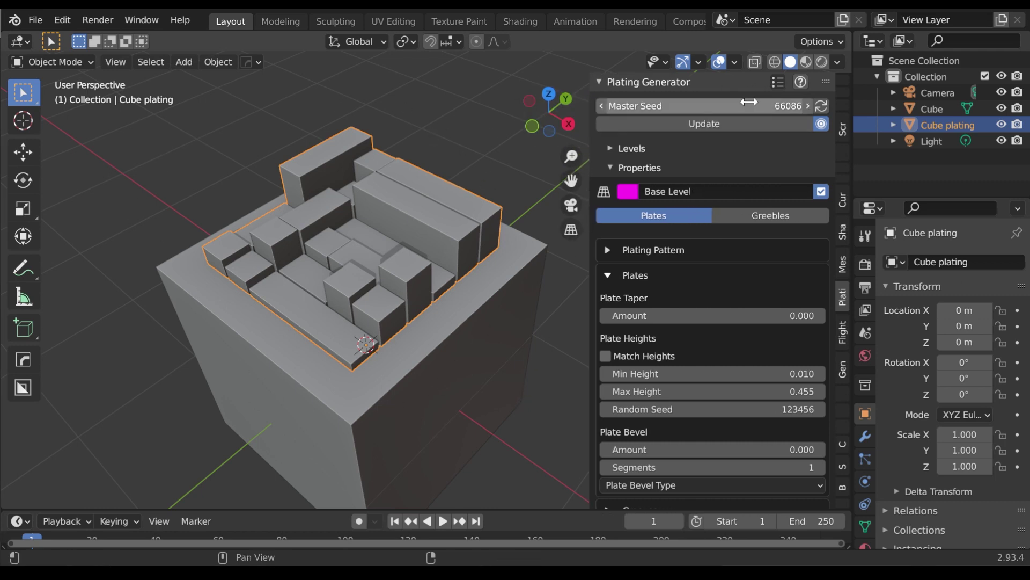
- Load the Simple Panels with Triangles preset onto the cube top and reroll the master seed
{"action": "left_click", "coordinate": [778, 82]}
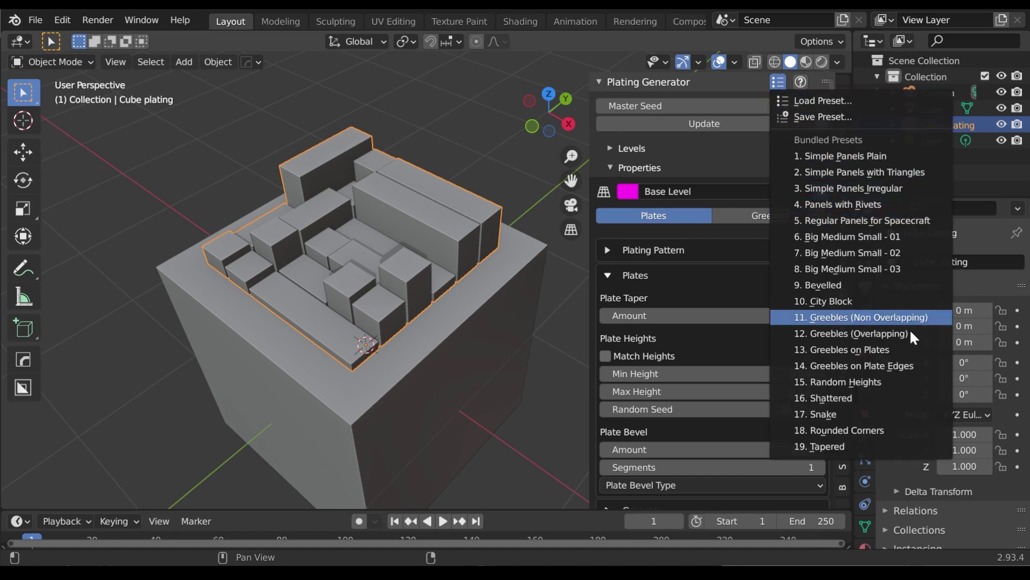
{"action": "left_click", "coordinate": [887, 177]}
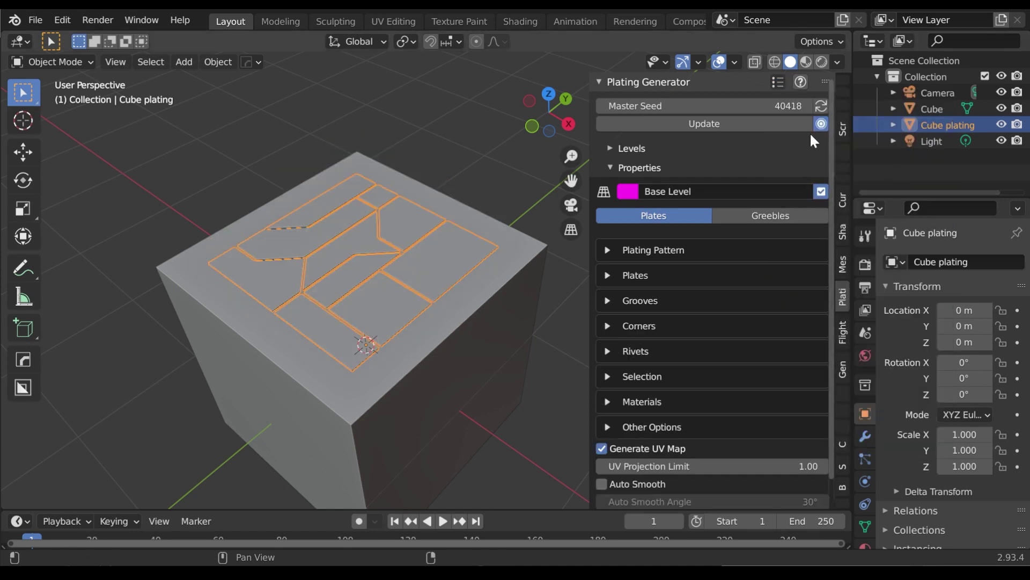
{"action": "left_click", "coordinate": [820, 105]}
{"action": "left_click", "coordinate": [820, 105]}
{"action": "left_click", "coordinate": [819, 105]}
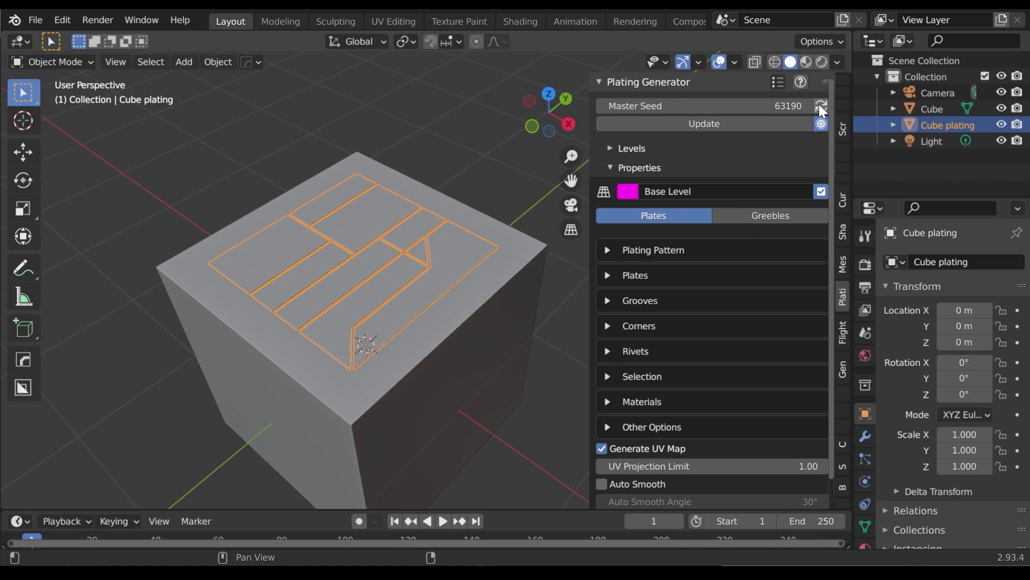
- Raise the plates' Max Height to 0.150 and reroll the master seed to 84407
{"action": "left_click", "coordinate": [600, 273]}
{"action": "left_click_drag", "start_coordinate": [666, 391], "coordinate": [719, 391]}
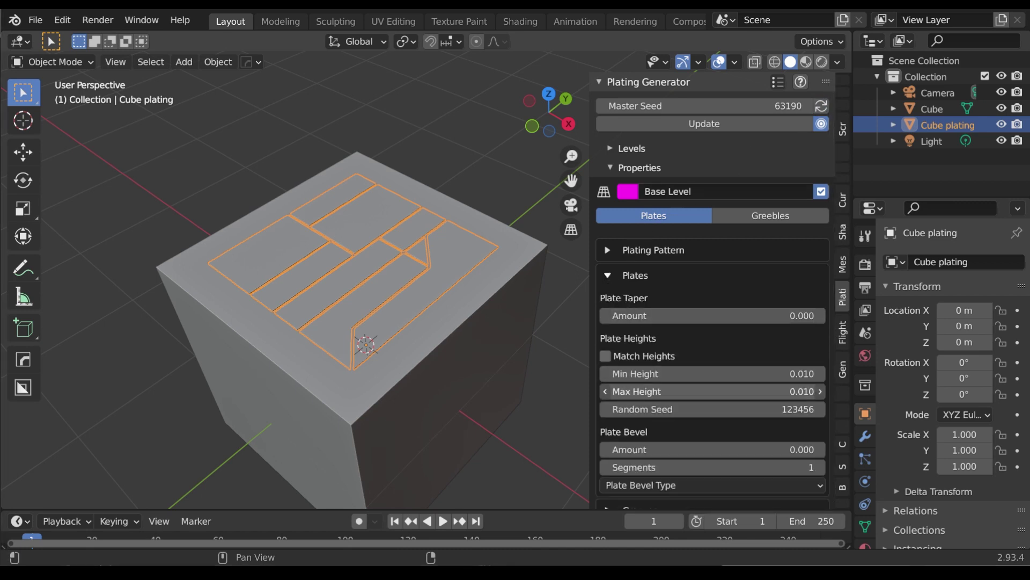
{"action": "left_click", "coordinate": [826, 105]}
{"action": "left_click", "coordinate": [825, 105]}
{"action": "left_click", "coordinate": [826, 105]}
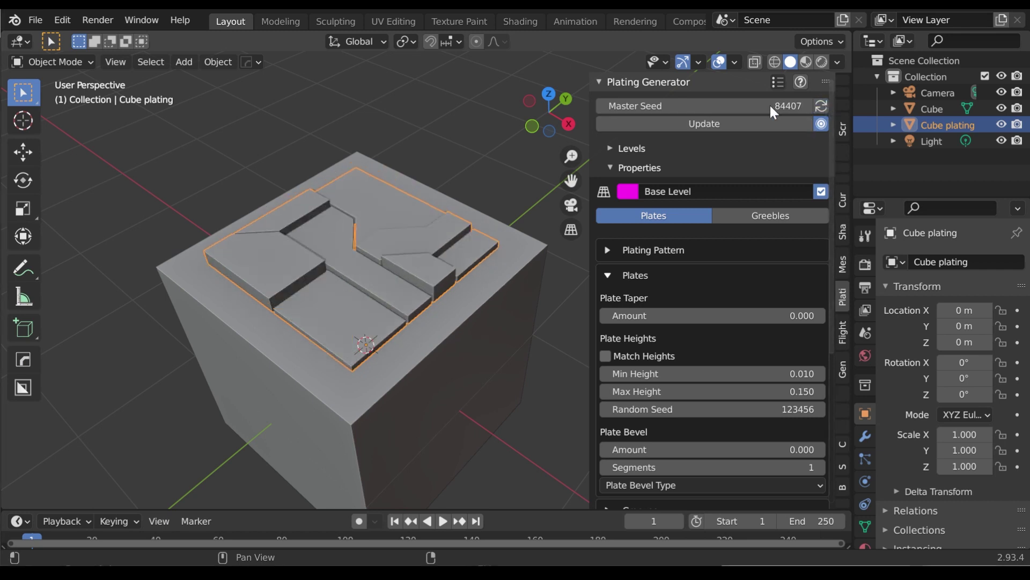
- Save the current plating settings as a preset, renaming Overlapping.json to ZigZag.json
{"action": "left_click", "coordinate": [776, 89]}
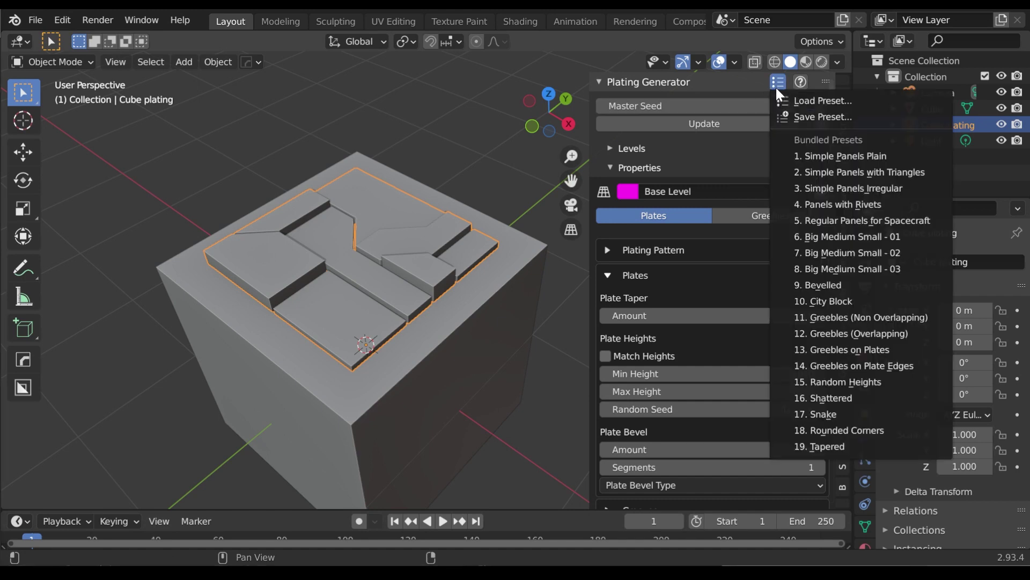
{"action": "left_click", "coordinate": [810, 116]}
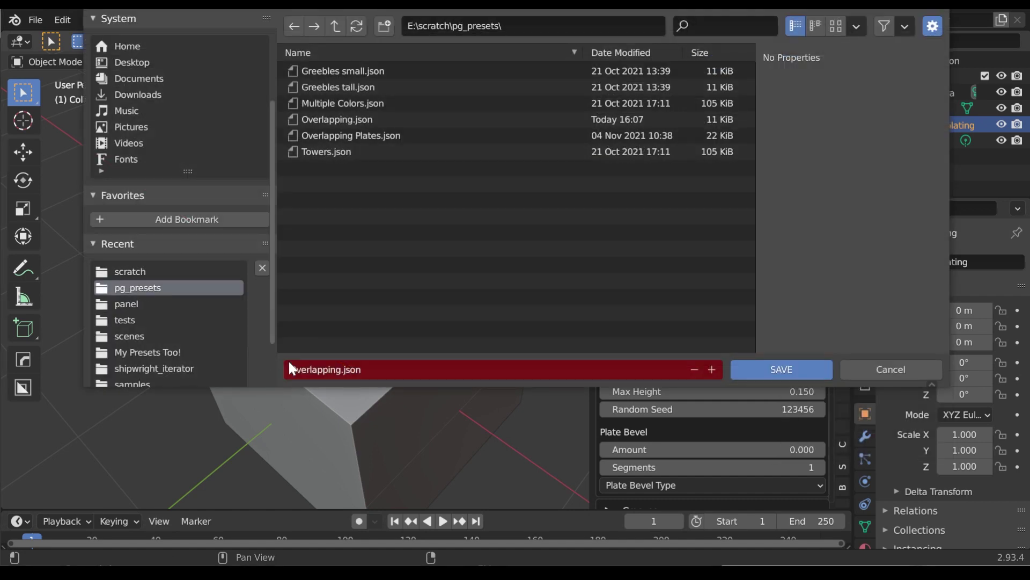
{"action": "key", "text": "shift+Home"}
{"action": "type", "text": "ZigZag"}
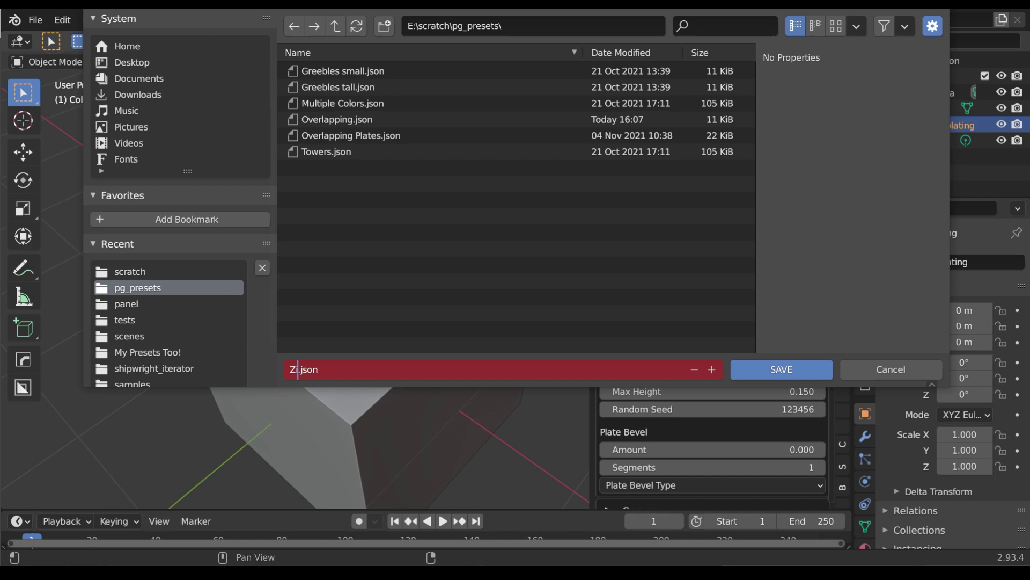
{"action": "key", "text": "Return"}
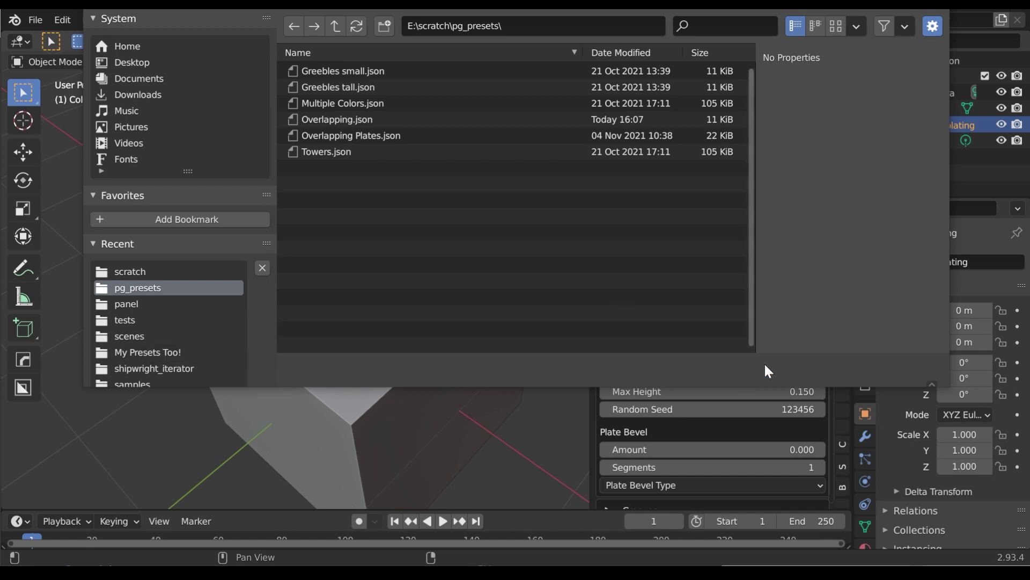
{"action": "left_click", "coordinate": [766, 368]}
- Load ZigZag.json from the recent pg_presets folder and reroll the master seed twice
{"action": "left_click", "coordinate": [776, 83]}
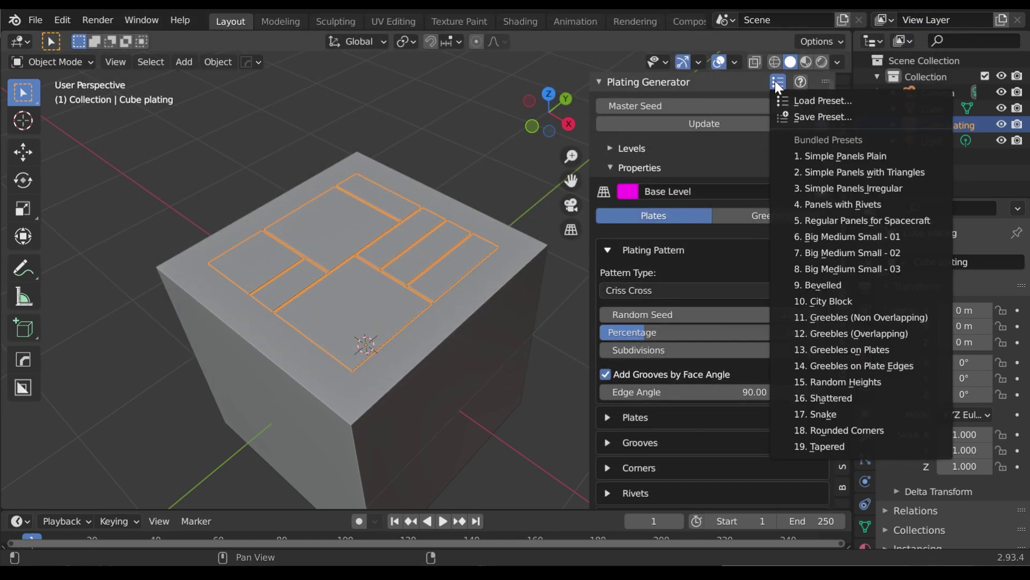
{"action": "left_click", "coordinate": [804, 97]}
{"action": "scroll", "coordinate": [198, 270], "scroll_direction": "down", "scroll_amount": 6}
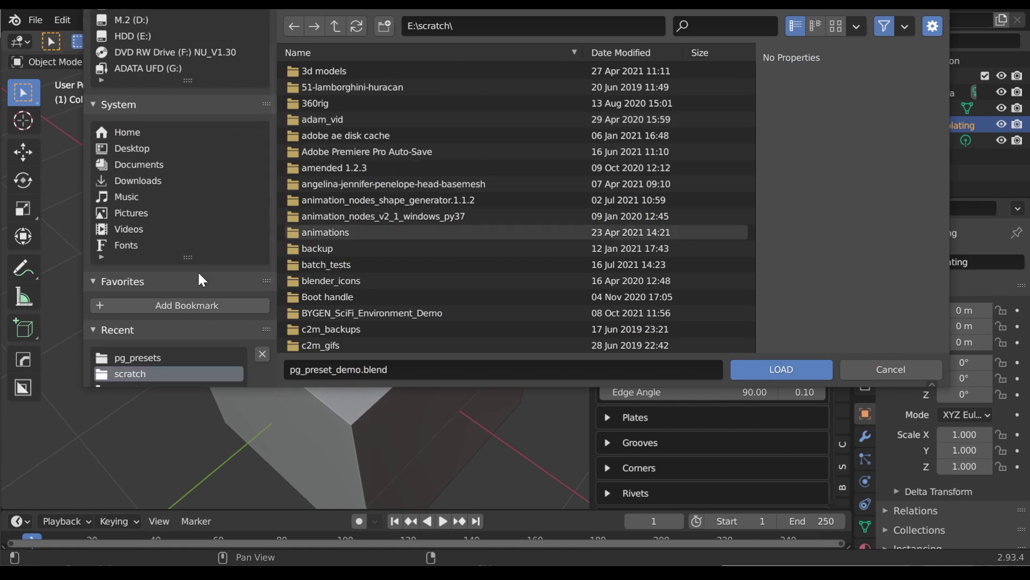
{"action": "left_click", "coordinate": [158, 270]}
{"action": "left_click", "coordinate": [316, 168]}
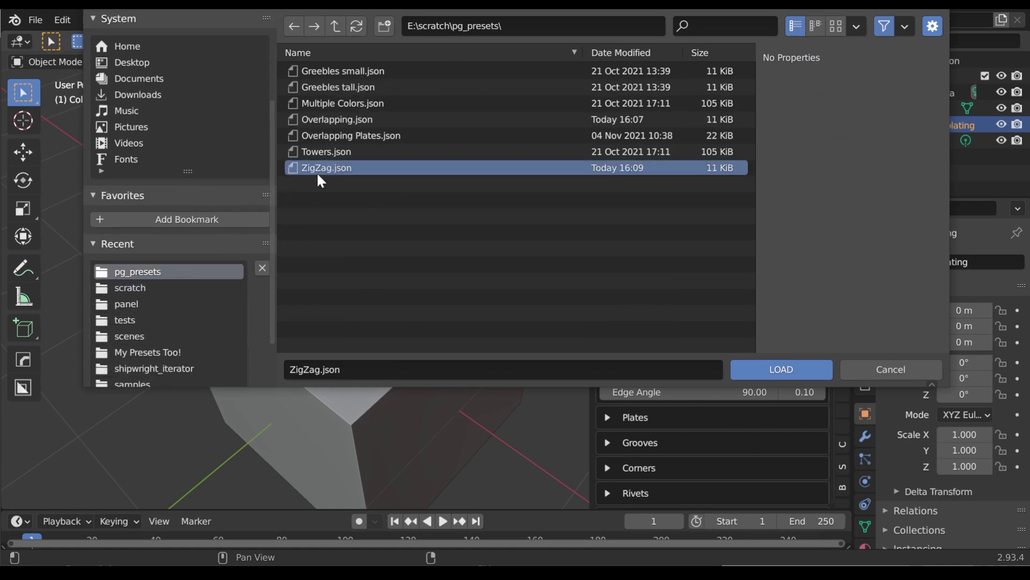
{"action": "left_click", "coordinate": [781, 369]}
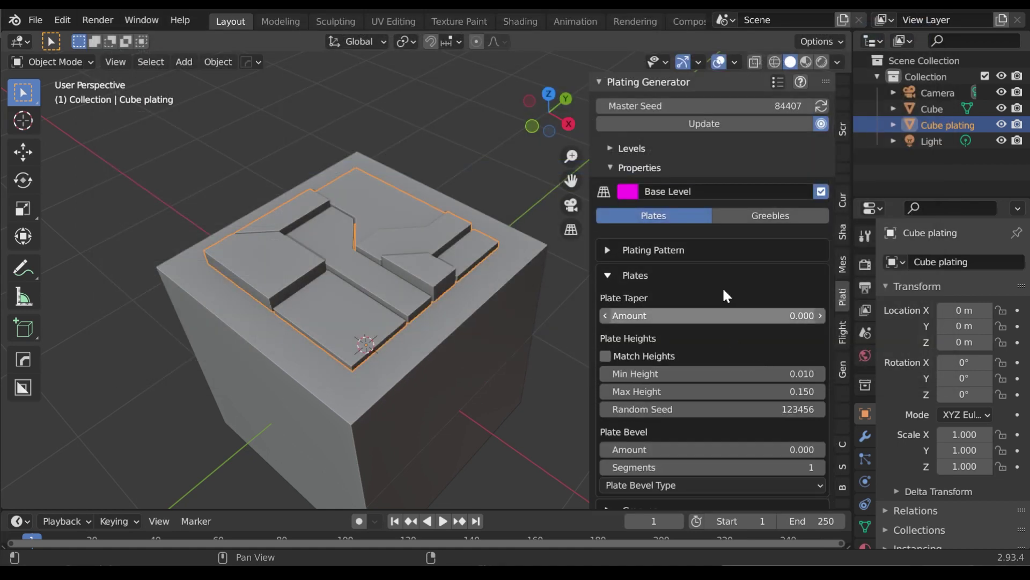
{"action": "left_click", "coordinate": [821, 104]}
{"action": "left_click", "coordinate": [821, 105]}
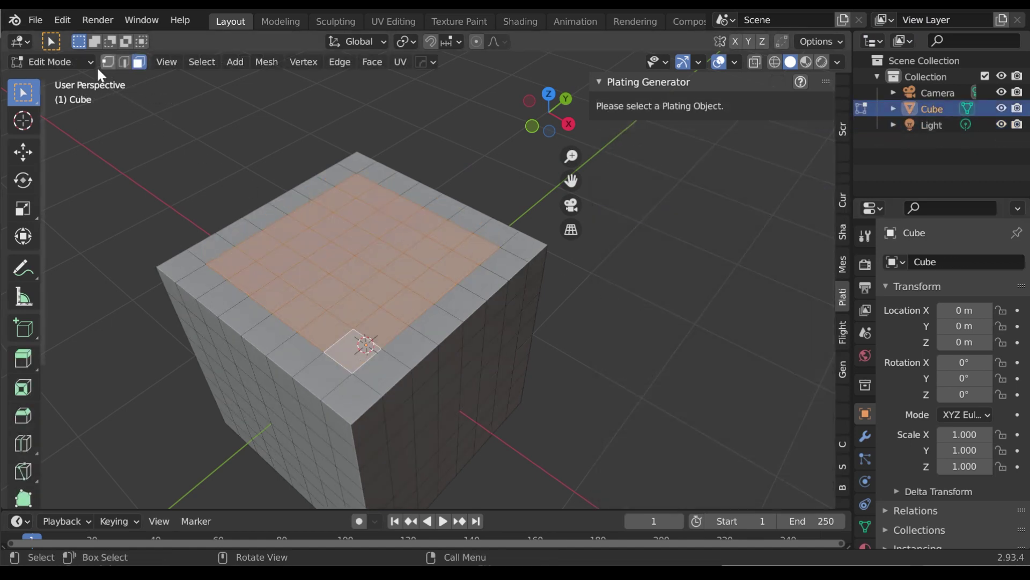
- In Preferences, search add-ons for 'Plate' and expand Generate Plates with Greebles
{"action": "left_click", "coordinate": [62, 20]}
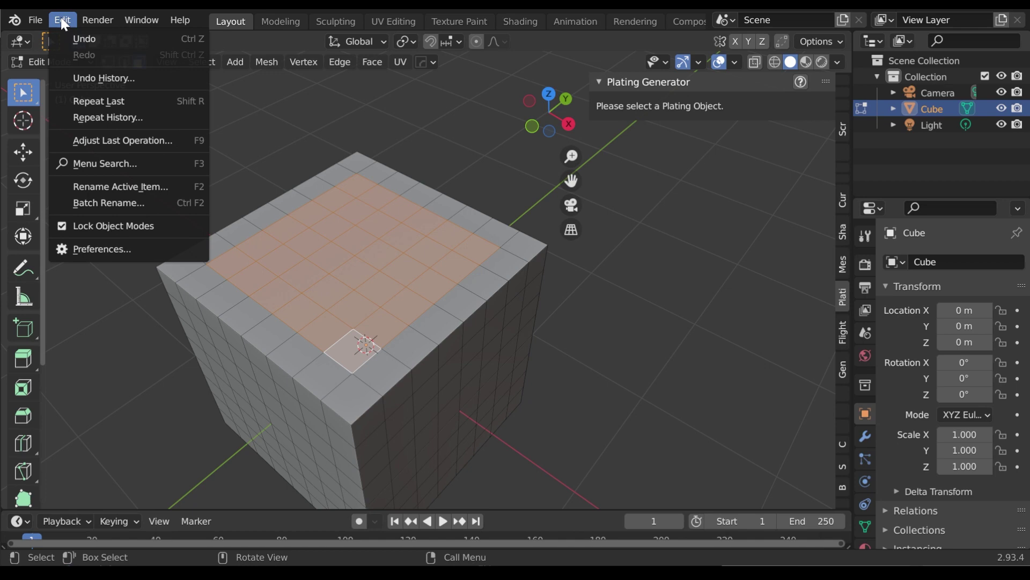
{"action": "left_click", "coordinate": [139, 248]}
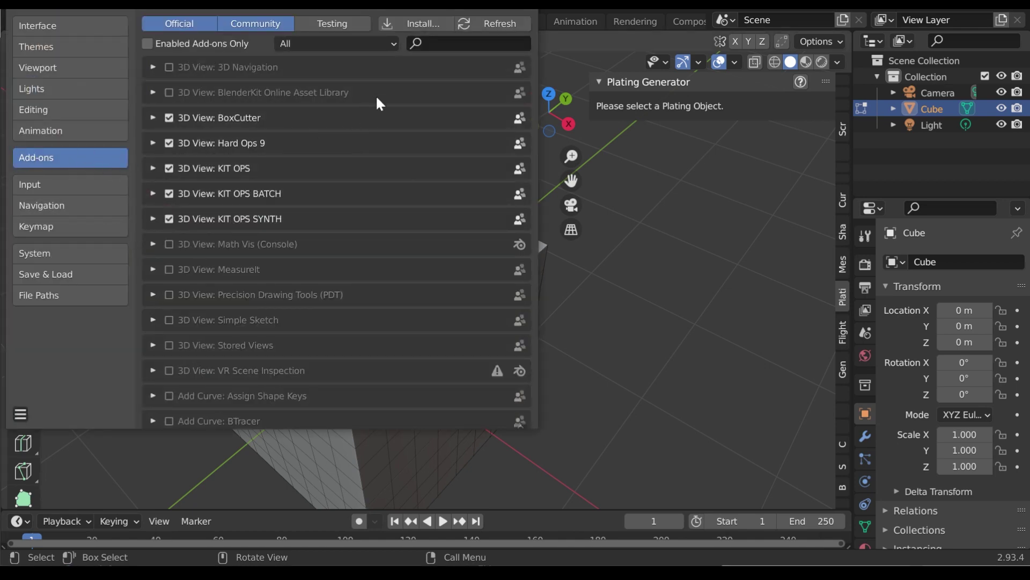
{"action": "left_click", "coordinate": [429, 43]}
{"action": "type", "text": "Plate"}
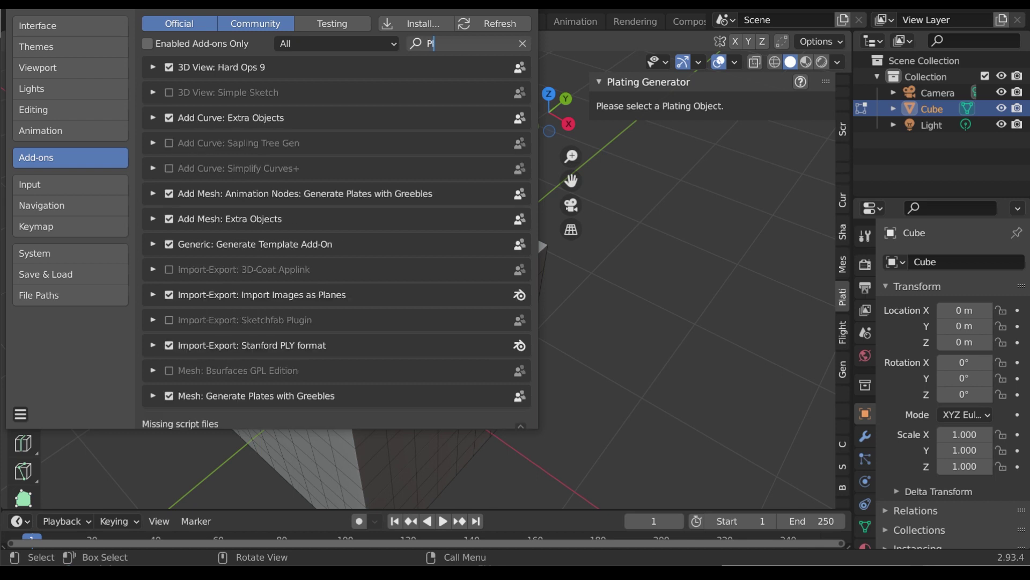
{"action": "key", "text": "Return"}
{"action": "left_click", "coordinate": [150, 116]}
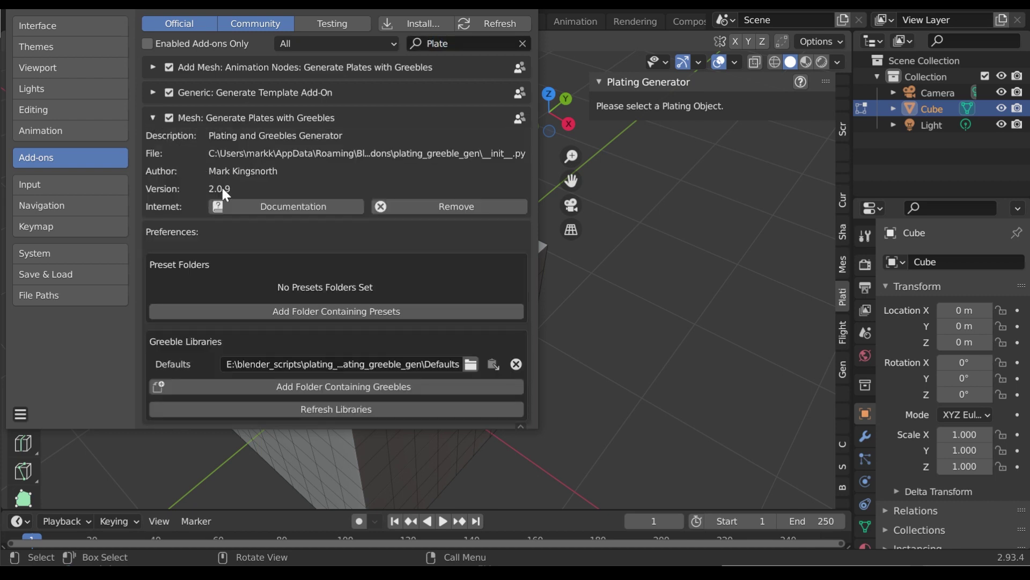
- Add the recent pg_presets folder as a preset folder and save the preferences
{"action": "left_click", "coordinate": [315, 306]}
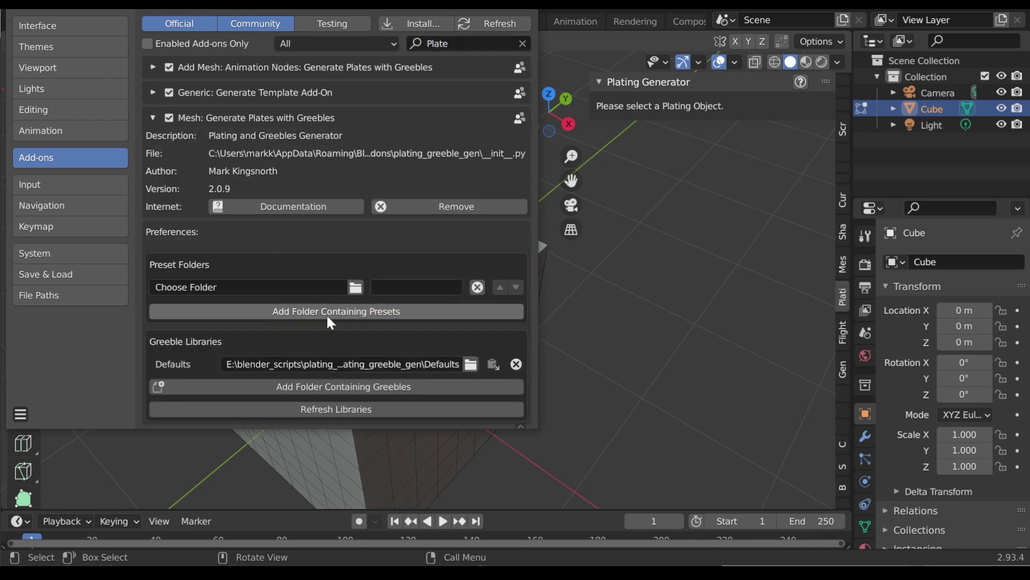
{"action": "left_click", "coordinate": [360, 290]}
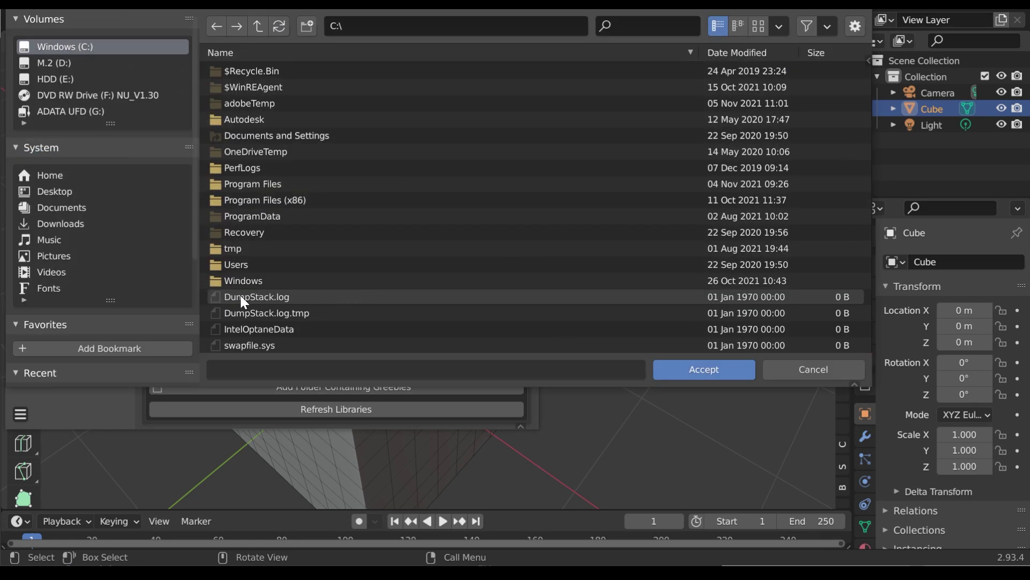
{"action": "scroll", "coordinate": [137, 301], "scroll_direction": "down", "scroll_amount": 5}
{"action": "left_click", "coordinate": [69, 272]}
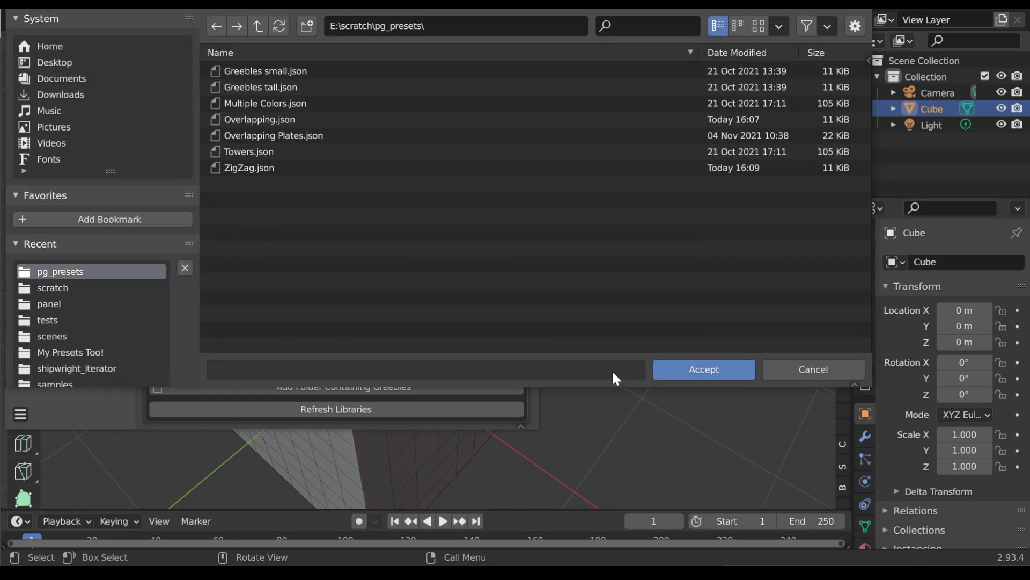
{"action": "left_click", "coordinate": [711, 369]}
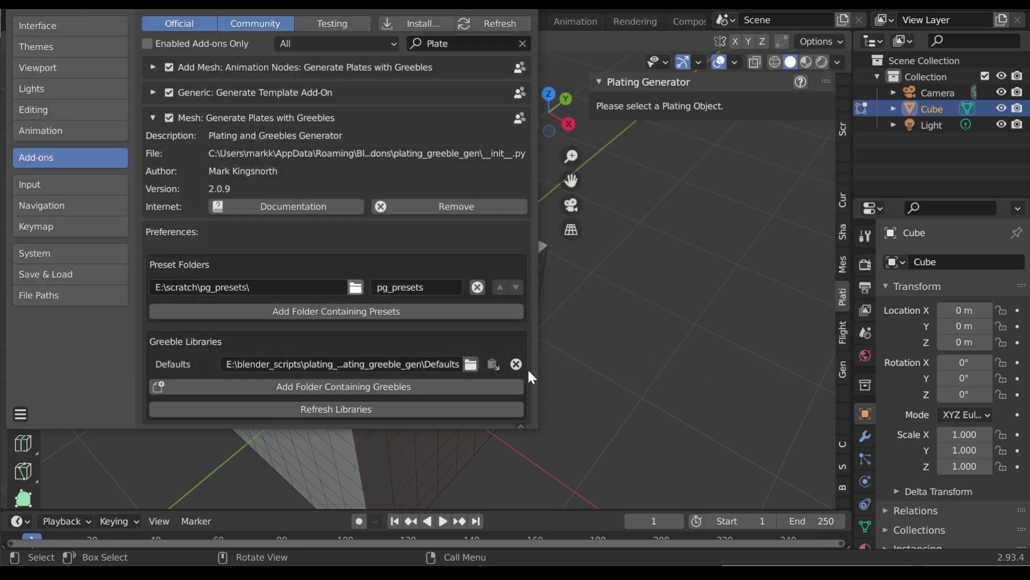
{"action": "left_click", "coordinate": [27, 412]}
{"action": "left_click", "coordinate": [60, 369]}
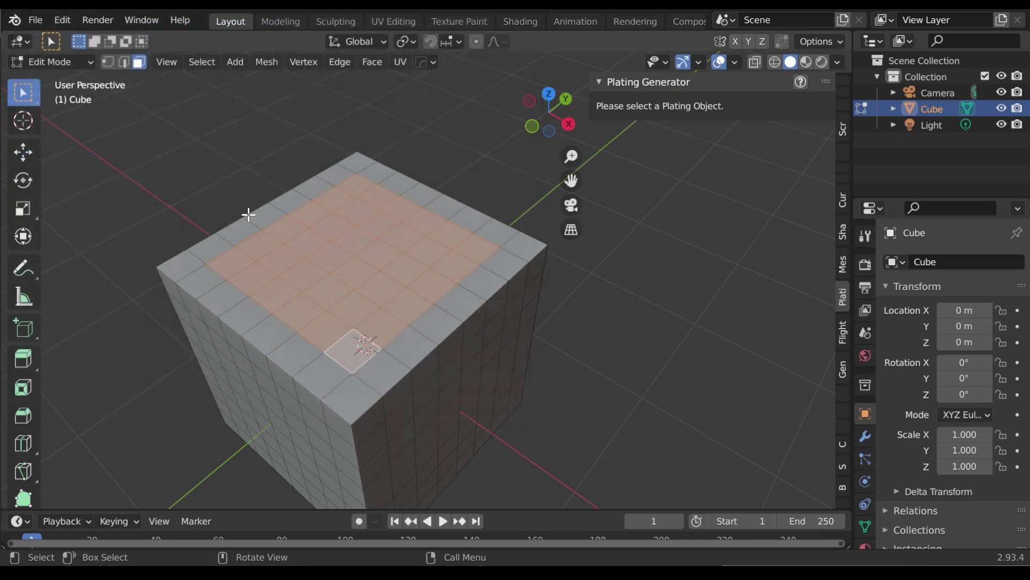
- Plate the selected top faces with the ZigZag preset from the Plating Generator face menu
{"action": "right_click", "coordinate": [167, 179]}
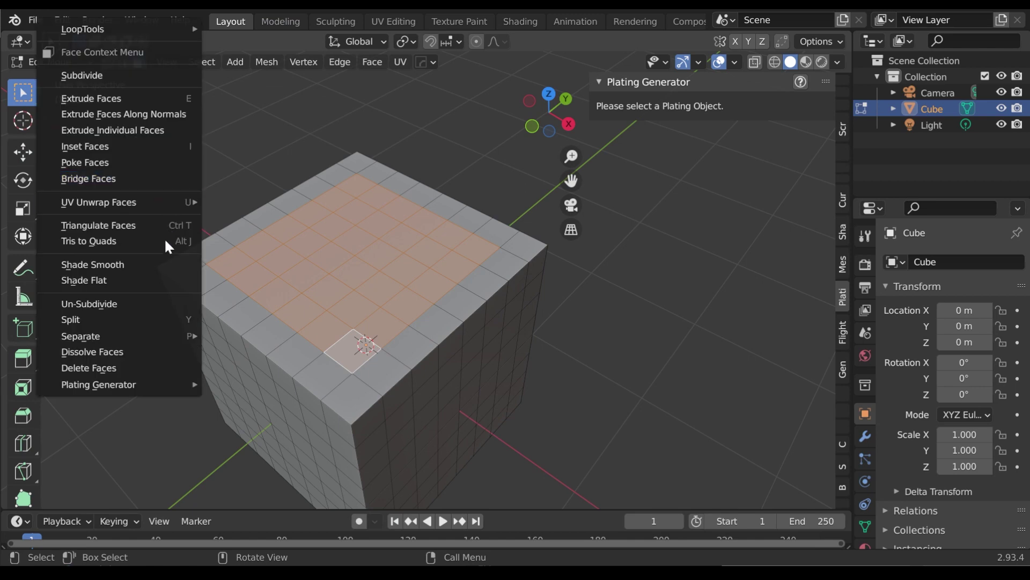
{"action": "mouse_move", "coordinate": [137, 380]}
{"action": "mouse_move", "coordinate": [273, 426]}
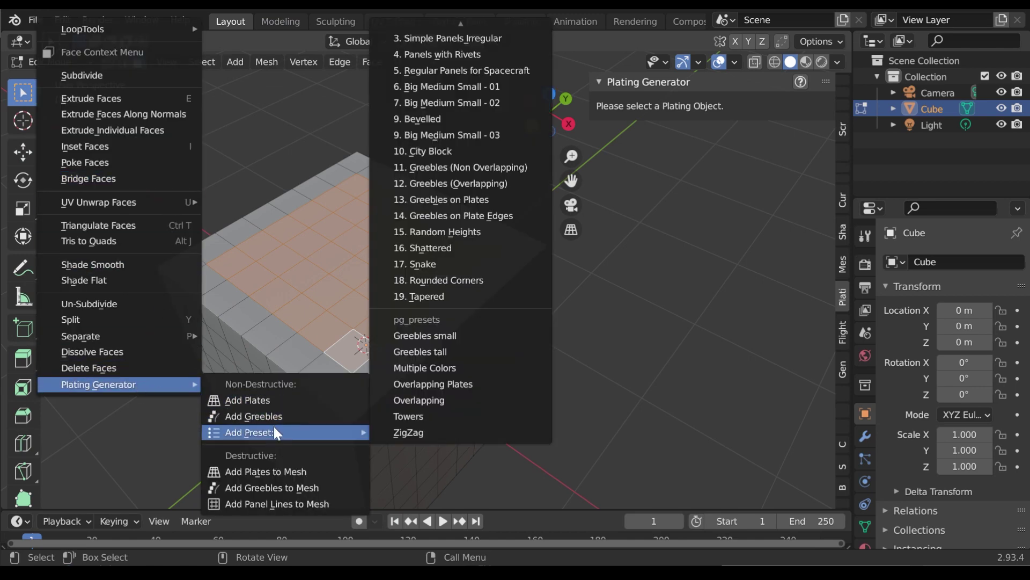
{"action": "left_click", "coordinate": [452, 432]}
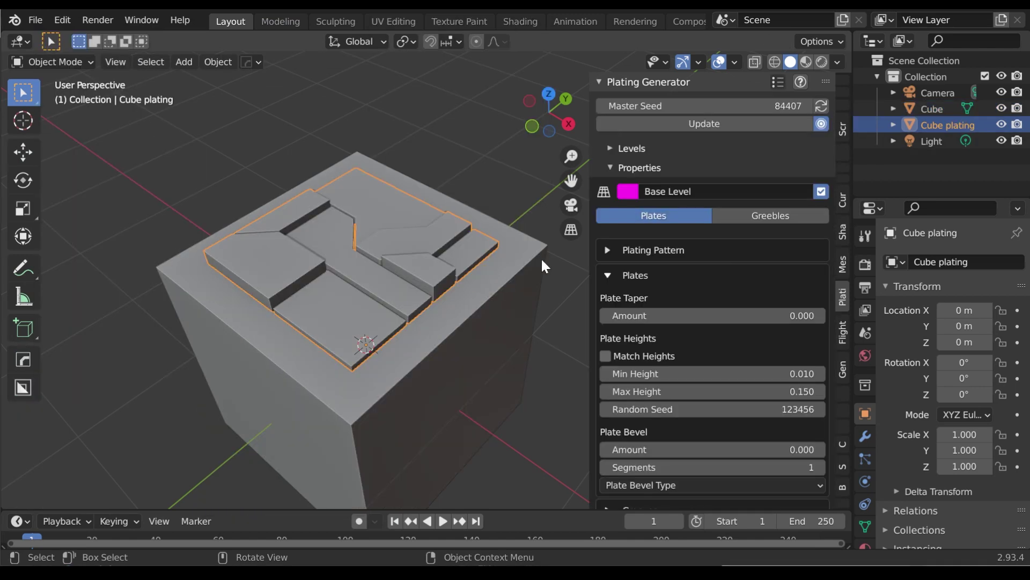
{"action": "left_click", "coordinate": [776, 80]}
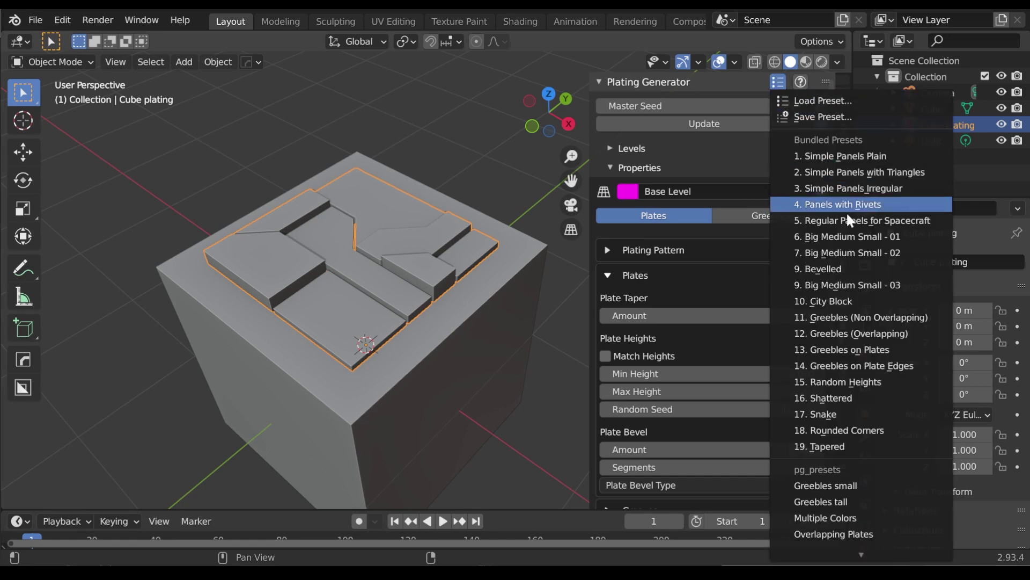
- Add three more empty preset-folder slots and browse one to the recent pg_presets folder
{"action": "left_click", "coordinate": [886, 484]}
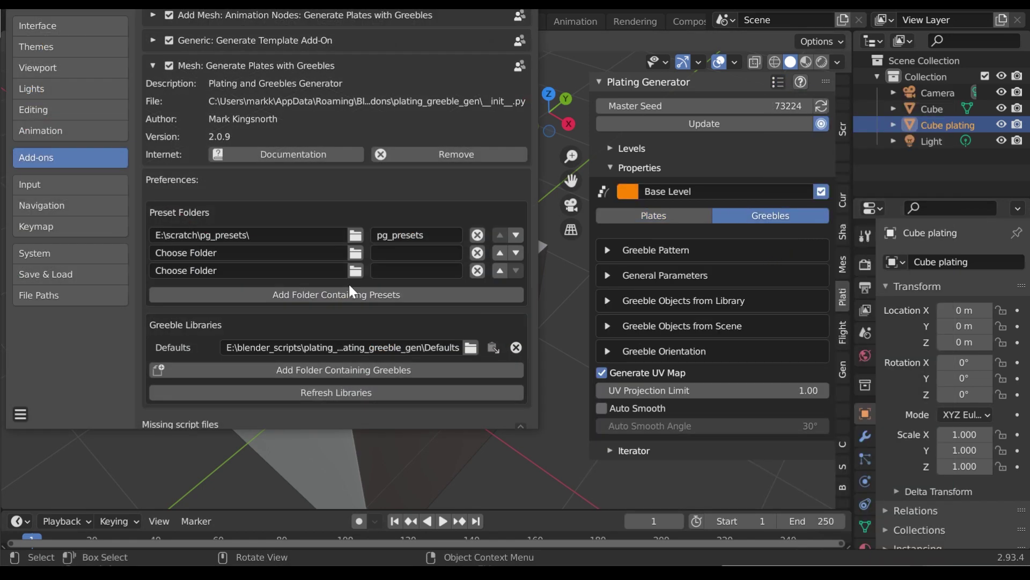
{"action": "left_click", "coordinate": [350, 293]}
{"action": "left_click", "coordinate": [353, 315]}
{"action": "left_click", "coordinate": [341, 333]}
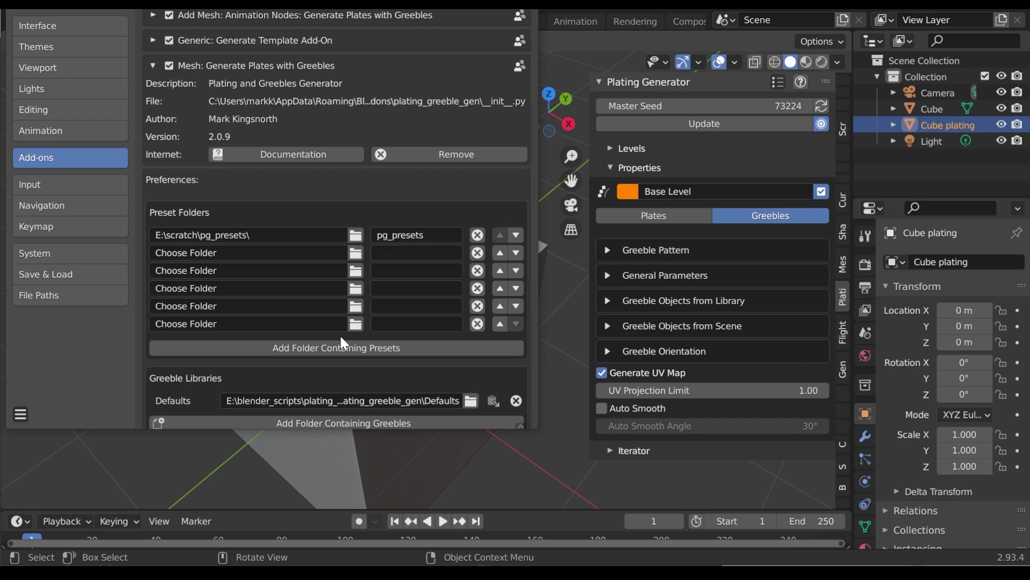
{"action": "left_click", "coordinate": [355, 252]}
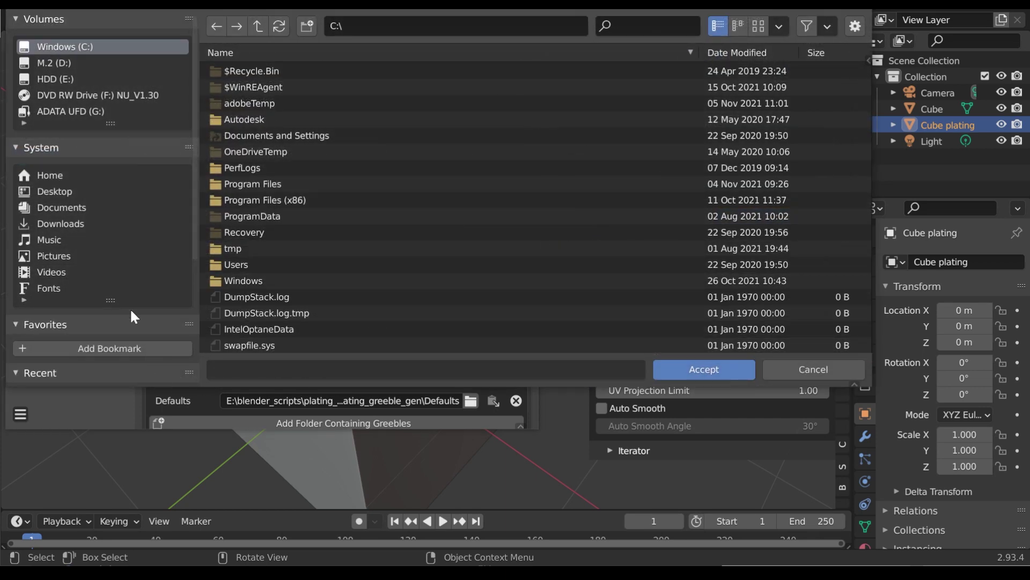
{"action": "scroll", "coordinate": [116, 264], "scroll_direction": "down", "scroll_amount": 8}
{"action": "left_click", "coordinate": [57, 230]}
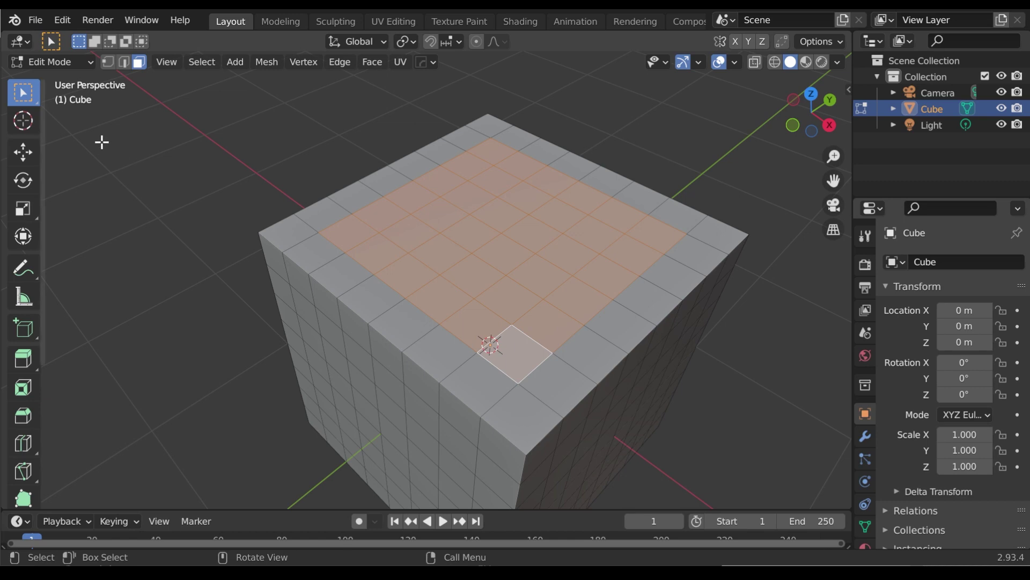
- Use Plating Generator > Add Plates to Mesh to cut the top faces into plates
{"action": "right_click", "coordinate": [102, 142]}
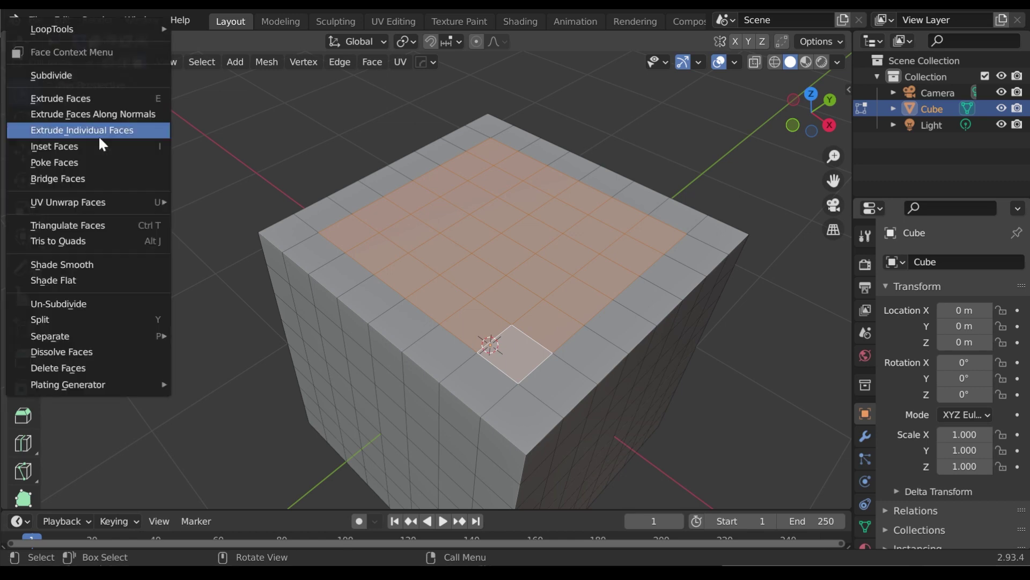
{"action": "mouse_move", "coordinate": [111, 383]}
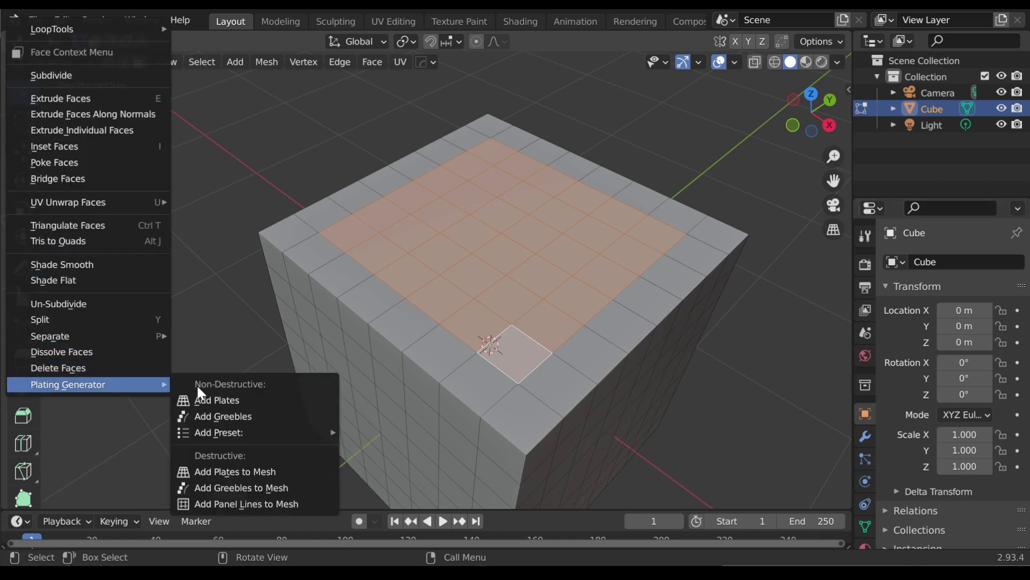
{"action": "left_click", "coordinate": [276, 471]}
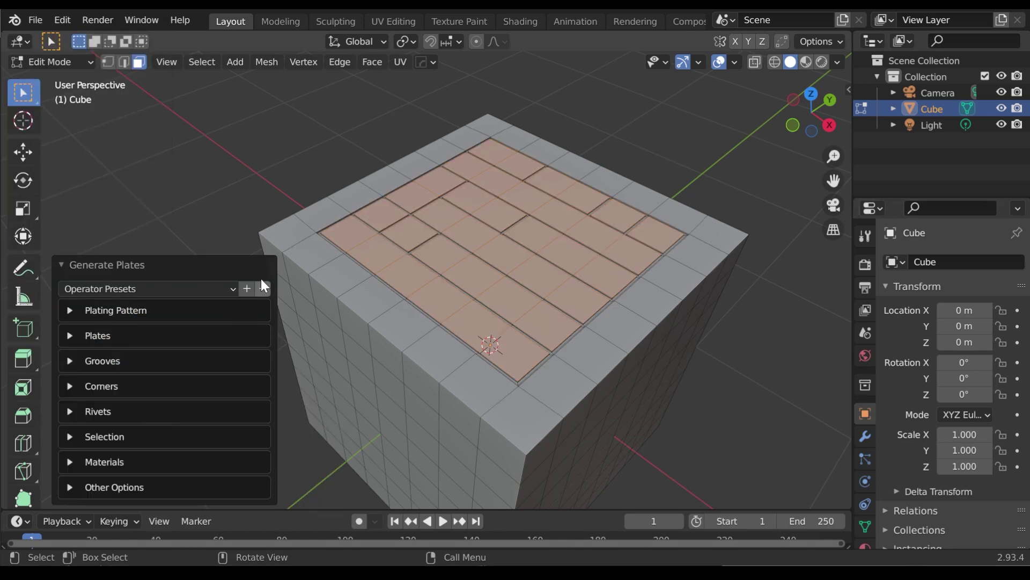
- Apply the Random Heights plating preset and raise the random seed to 123459
{"action": "left_click", "coordinate": [231, 292]}
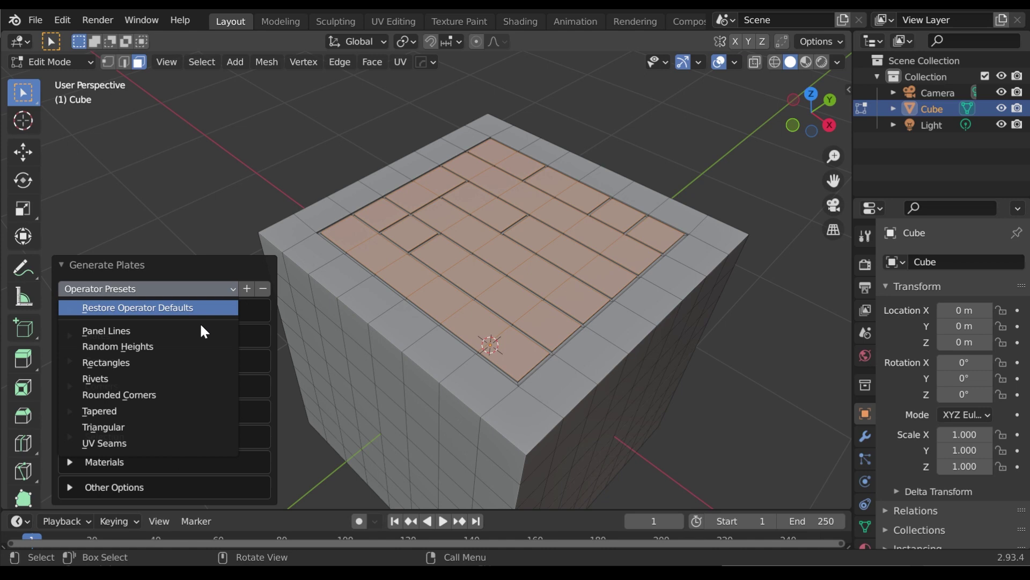
{"action": "left_click", "coordinate": [186, 343]}
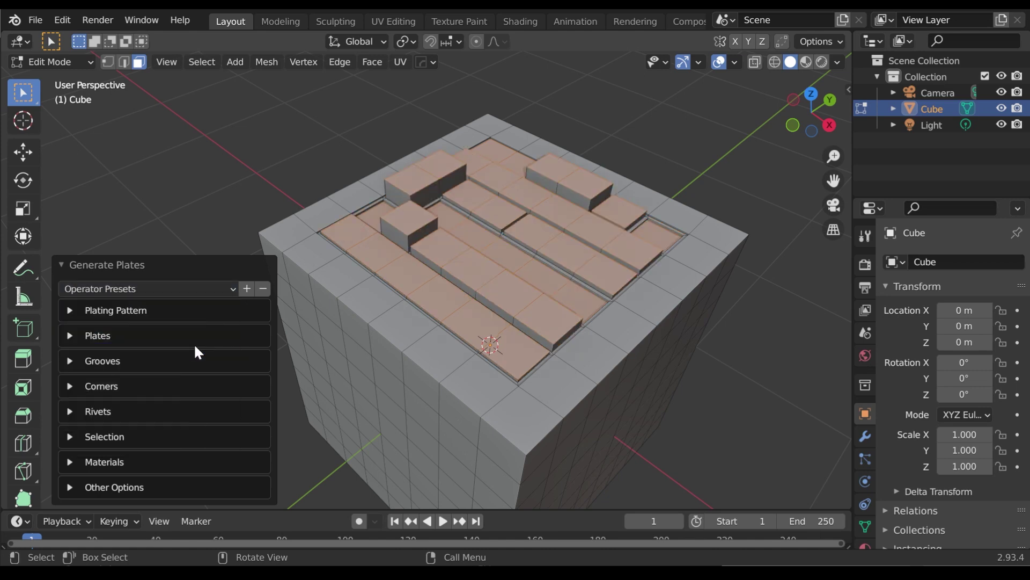
{"action": "left_click", "coordinate": [69, 310]}
{"action": "left_click", "coordinate": [262, 232]}
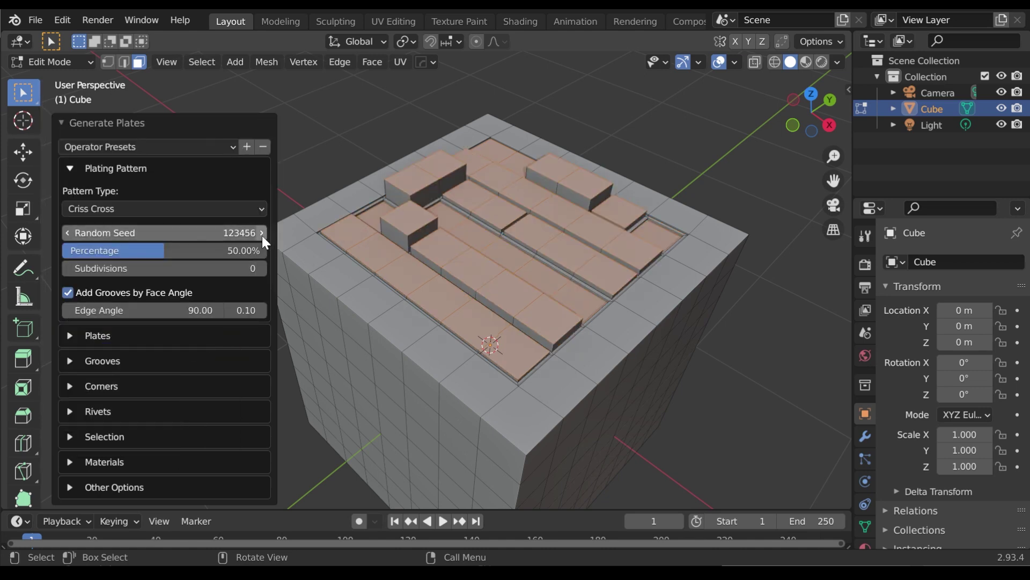
{"action": "left_click", "coordinate": [262, 232]}
{"action": "left_click", "coordinate": [262, 233]}
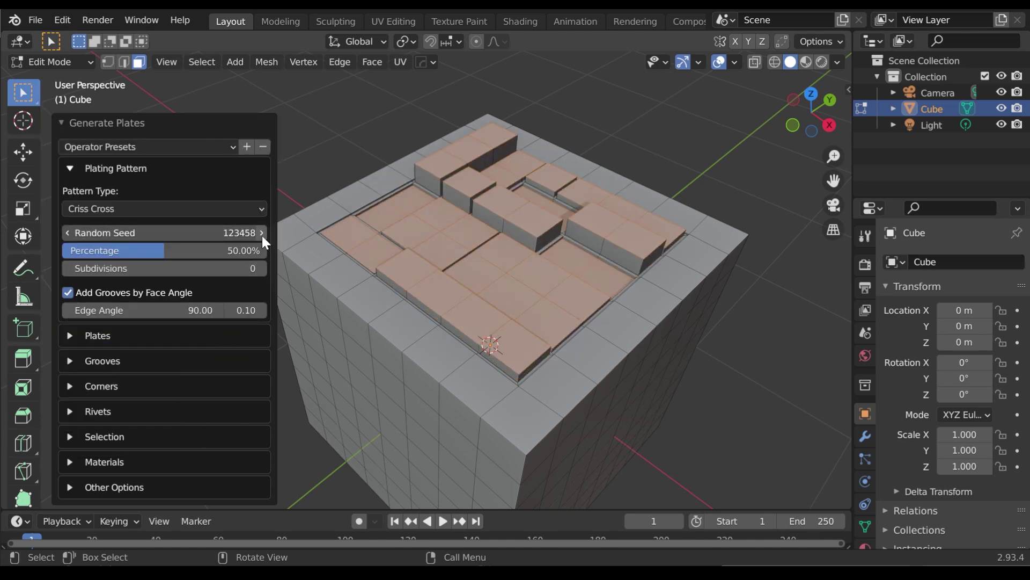
- Save the current plating settings as 'Mt Preset', then try Panel Lines and a raised criss-cross preset
{"action": "left_click", "coordinate": [247, 147]}
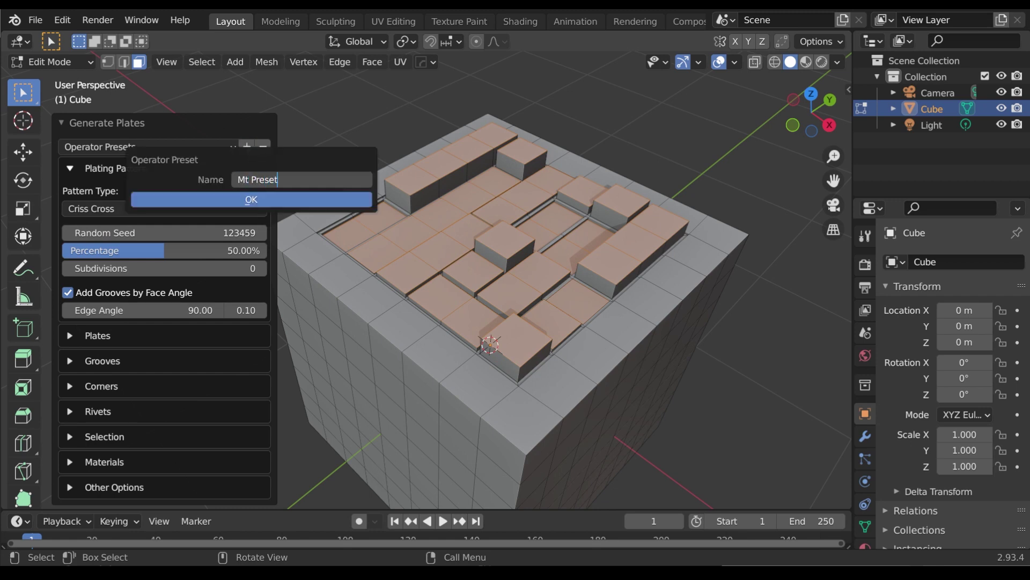
{"action": "left_click", "coordinate": [262, 195]}
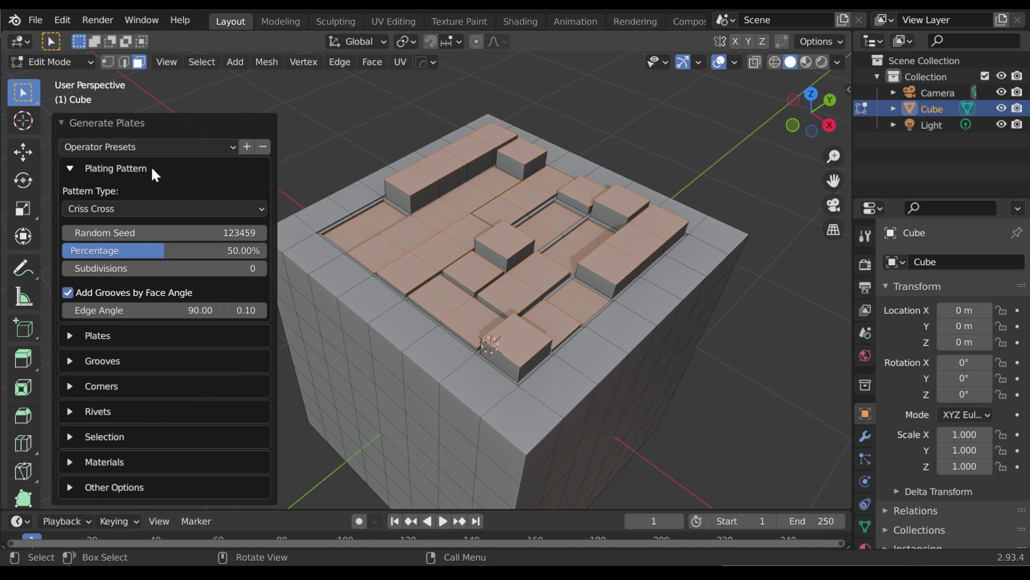
{"action": "left_click", "coordinate": [227, 147]}
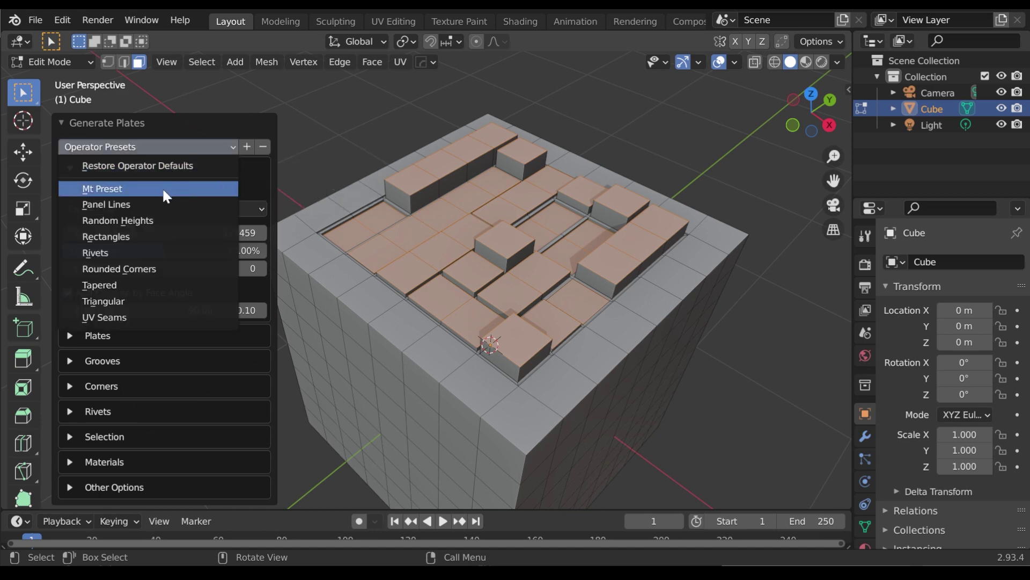
{"action": "left_click", "coordinate": [132, 203]}
{"action": "left_click", "coordinate": [127, 199]}
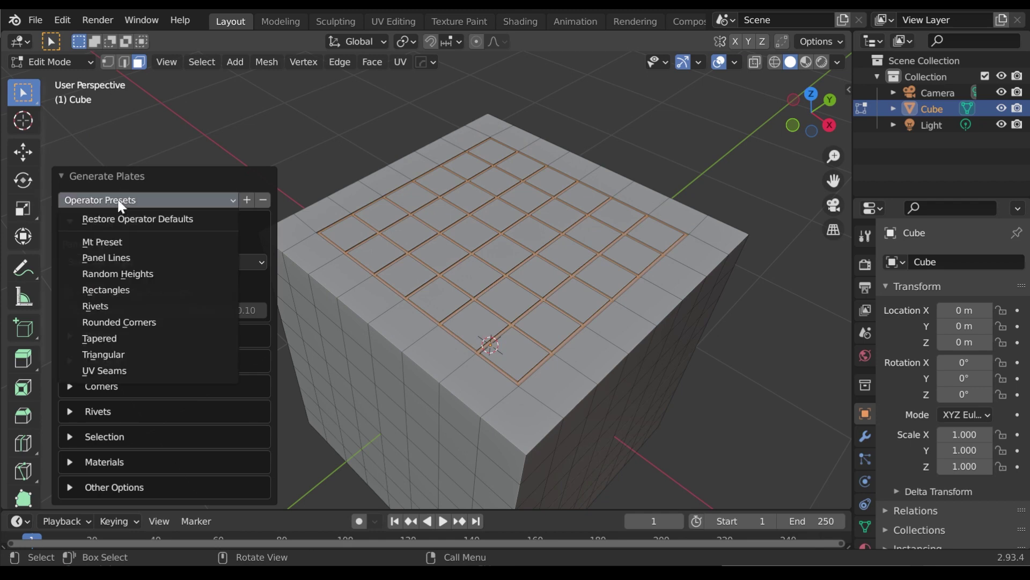
{"action": "left_click", "coordinate": [121, 239]}
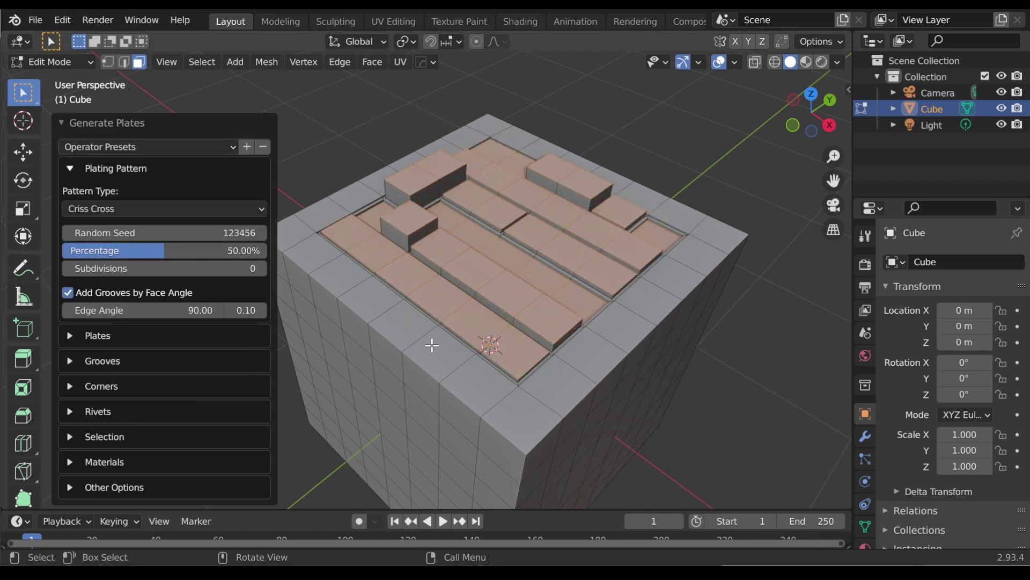
- Reload Mt Preset, then delete it from the plating presets
{"action": "left_click", "coordinate": [233, 146]}
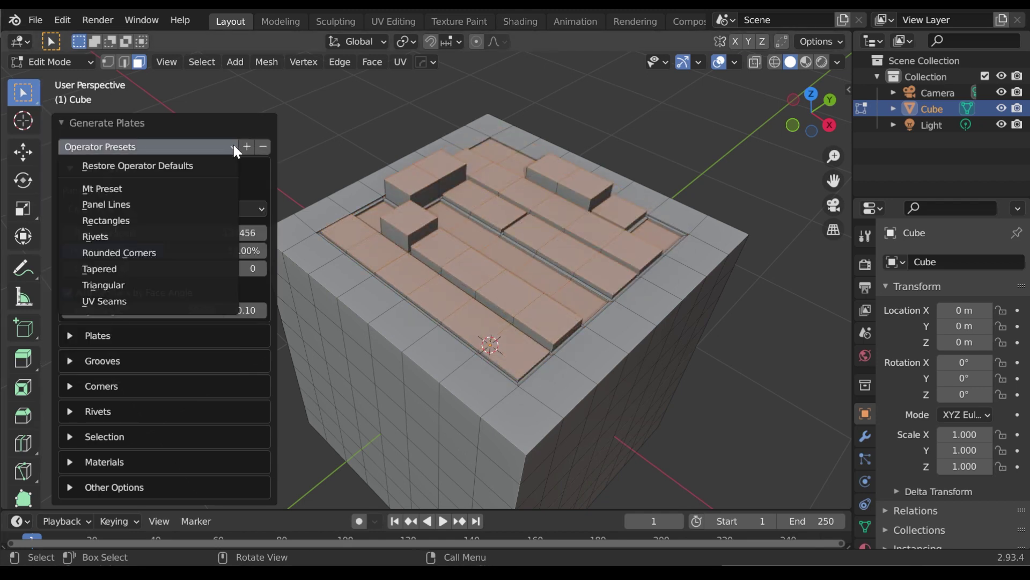
{"action": "left_click", "coordinate": [166, 186]}
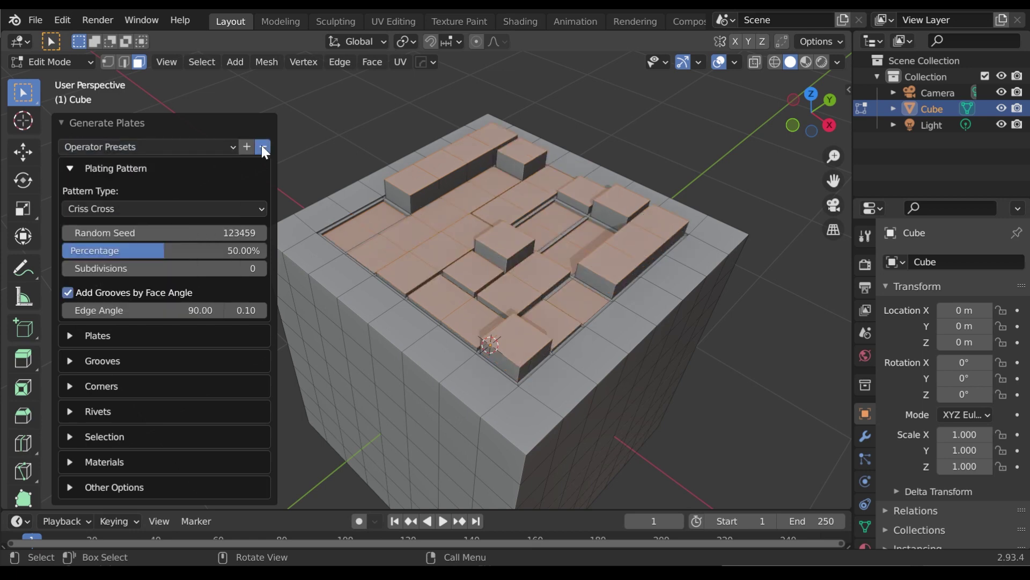
{"action": "left_click", "coordinate": [232, 145]}
- Restore default plating settings, then set random seed 123460 and 3 subdivisions
{"action": "left_click", "coordinate": [221, 164]}
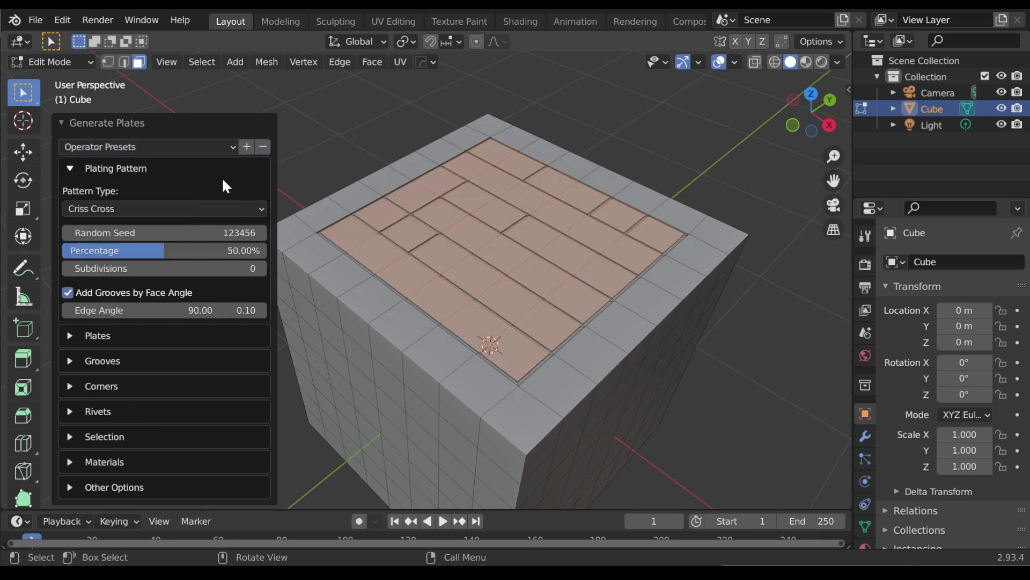
{"action": "left_click", "coordinate": [262, 232]}
{"action": "left_click", "coordinate": [262, 233]}
{"action": "left_click", "coordinate": [261, 232]}
{"action": "left_click", "coordinate": [261, 233]}
{"action": "left_click", "coordinate": [262, 268]}
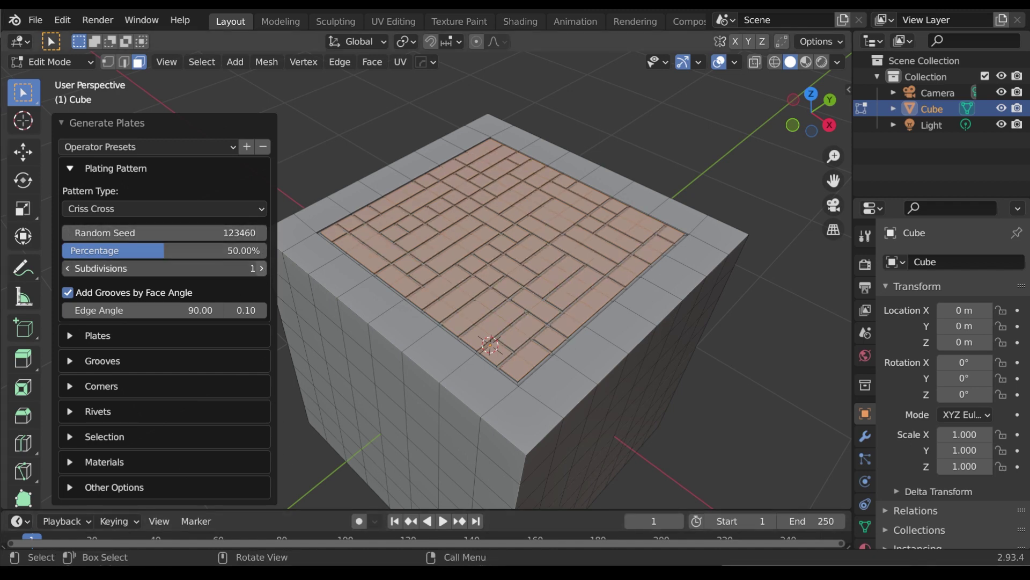
{"action": "left_click", "coordinate": [262, 269]}
{"action": "left_click", "coordinate": [262, 268]}
- Set the plates' Max Height to 0.5 so they rise as tall columns
{"action": "left_click", "coordinate": [72, 334]}
{"action": "scroll", "coordinate": [105, 345], "scroll_direction": "down", "scroll_amount": 2}
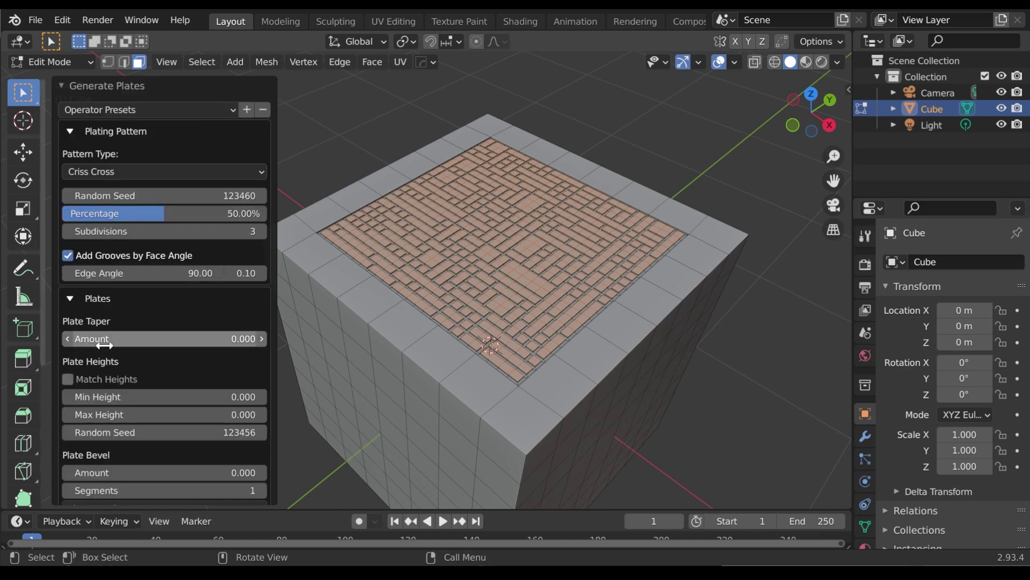
{"action": "left_click", "coordinate": [207, 340]}
{"action": "key", "text": "Escape"}
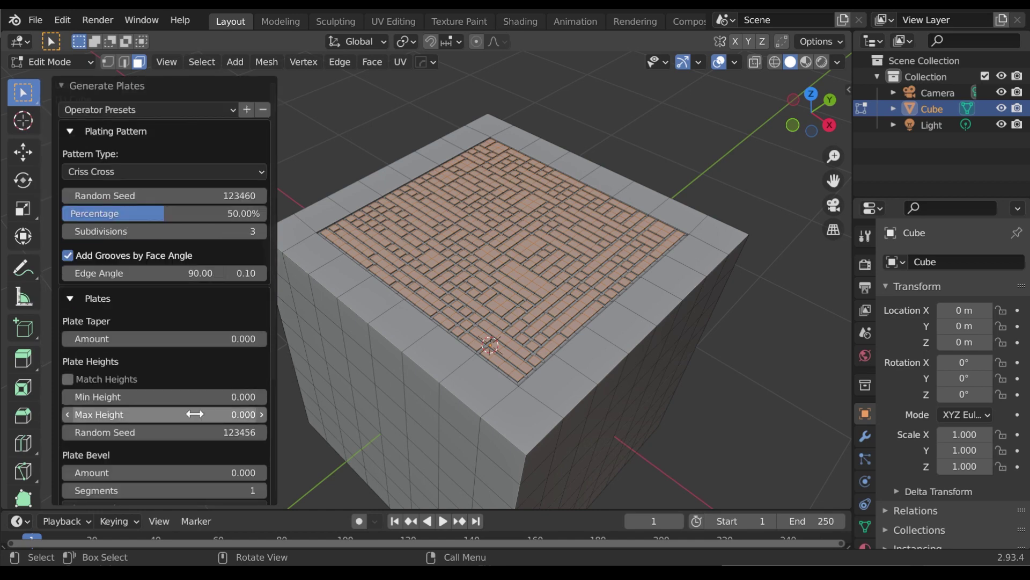
{"action": "left_click", "coordinate": [194, 414]}
{"action": "type", "text": "0.5"}
{"action": "key", "text": "Return"}
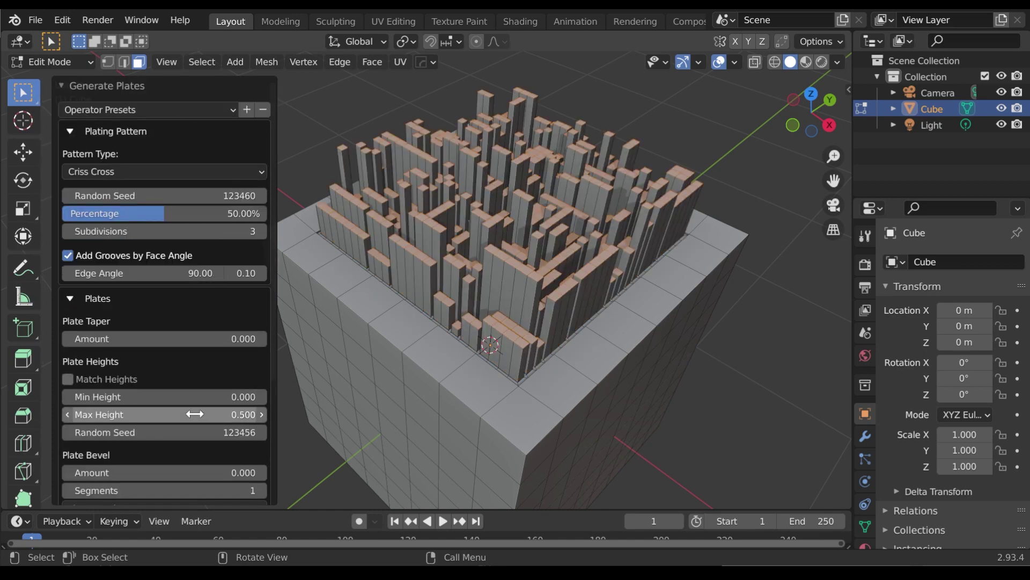